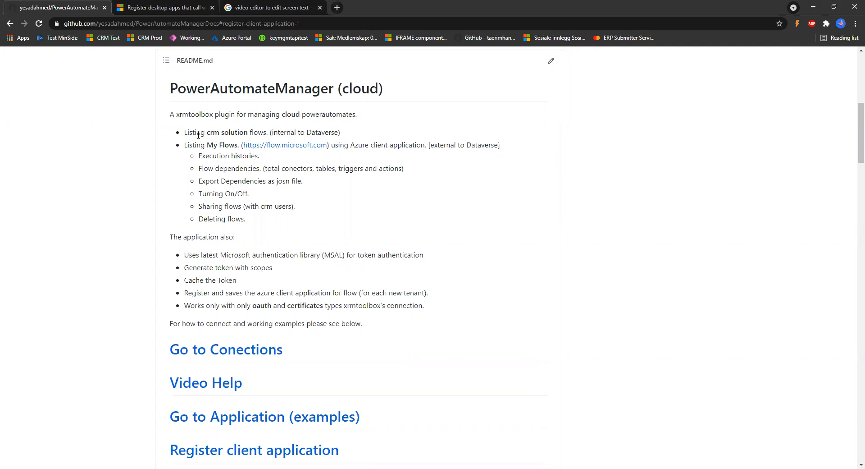
Review the PowerAutomateManager README's feature list covering crm solution flows, My Flows, flow dependencies, turning on/off, sharing and deleting flows
left_click(298, 133)
left_click_drag(195, 145, 234, 145)
left_click_drag(345, 145, 421, 145)
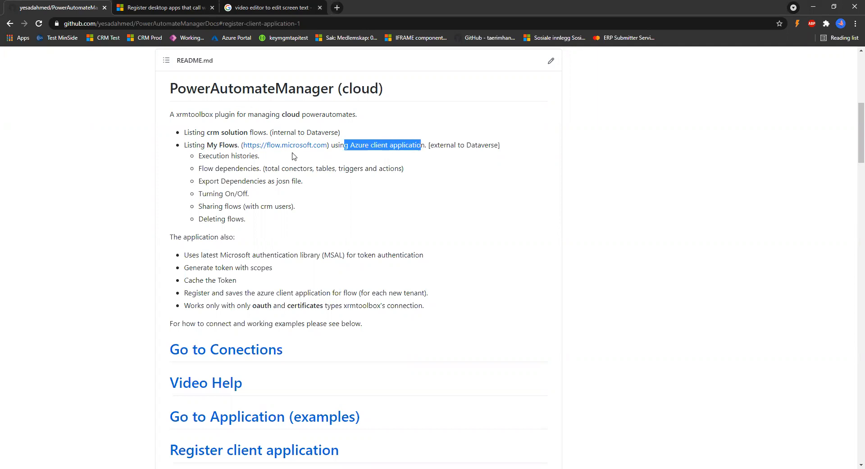
left_click_drag(200, 145, 405, 145)
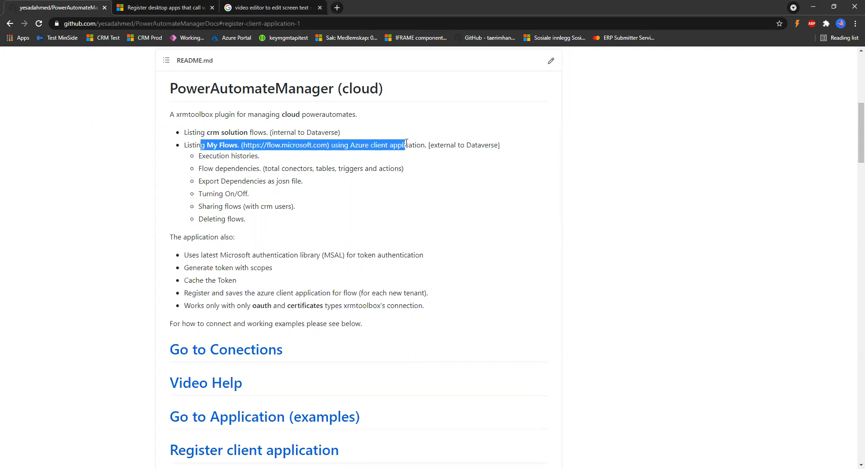
left_click(221, 144)
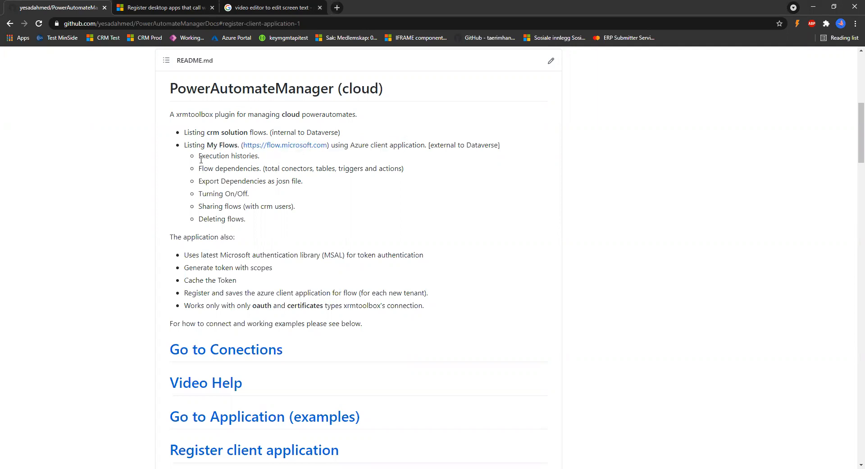
left_click_drag(202, 156, 251, 169)
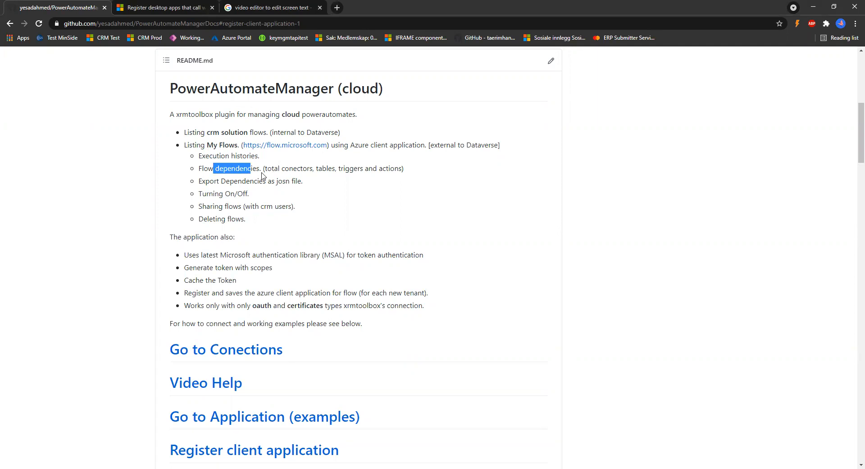
left_click_drag(214, 194, 249, 219)
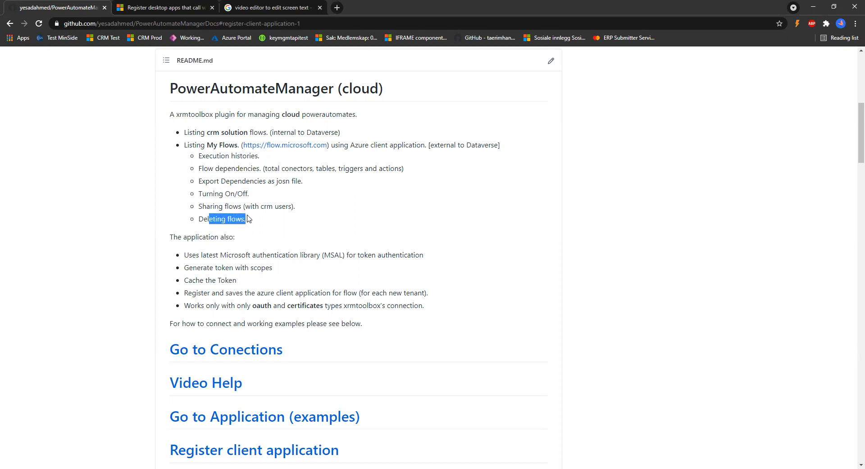
left_click(249, 219)
scroll(247, 215, "down", 1)
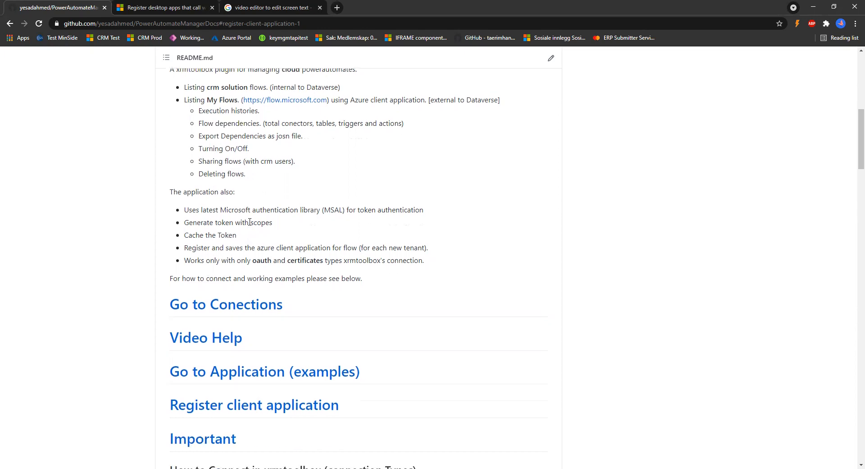
Read the README notes on MSAL token authentication, Azure client application registration and the supported oauth and certificates connection types
left_click_drag(223, 228, 247, 237)
left_click_drag(298, 210, 346, 209)
left_click_drag(247, 248, 310, 248)
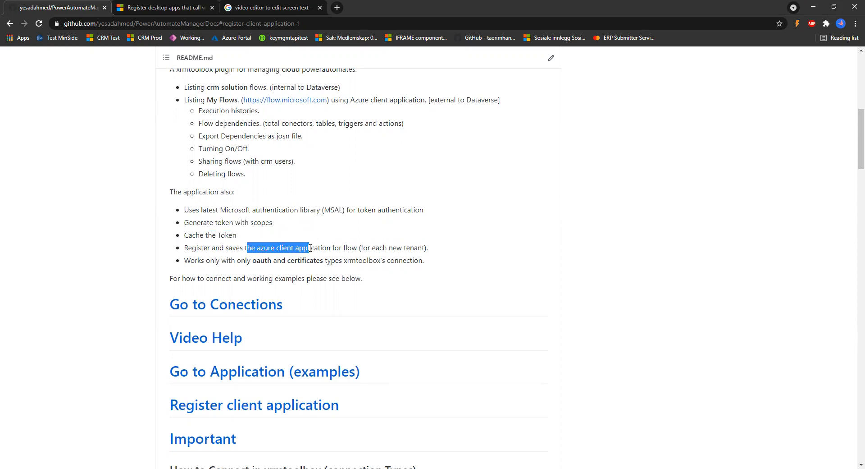
left_click_drag(281, 248, 331, 247)
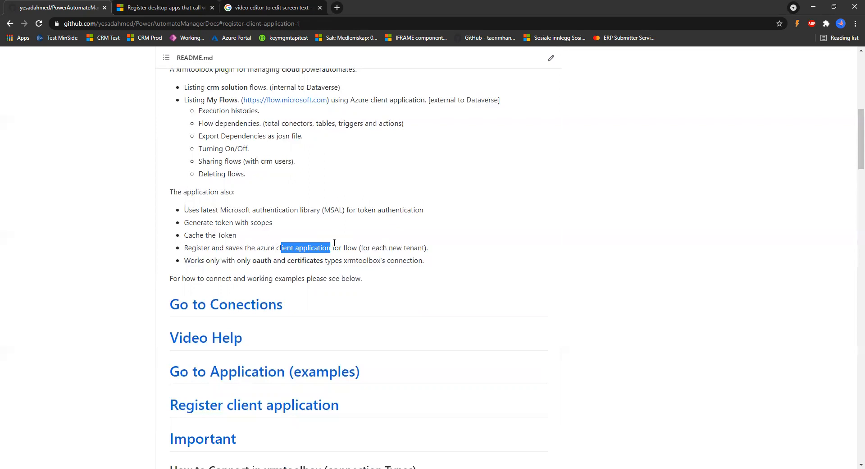
left_click(255, 260)
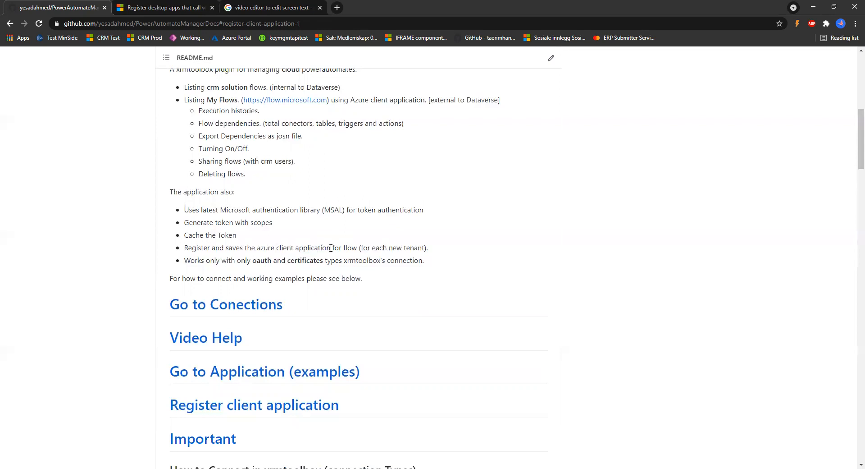
left_click_drag(358, 260, 362, 260)
left_click_drag(267, 261, 311, 261)
left_click_drag(407, 259, 410, 259)
left_click_drag(357, 260, 418, 260)
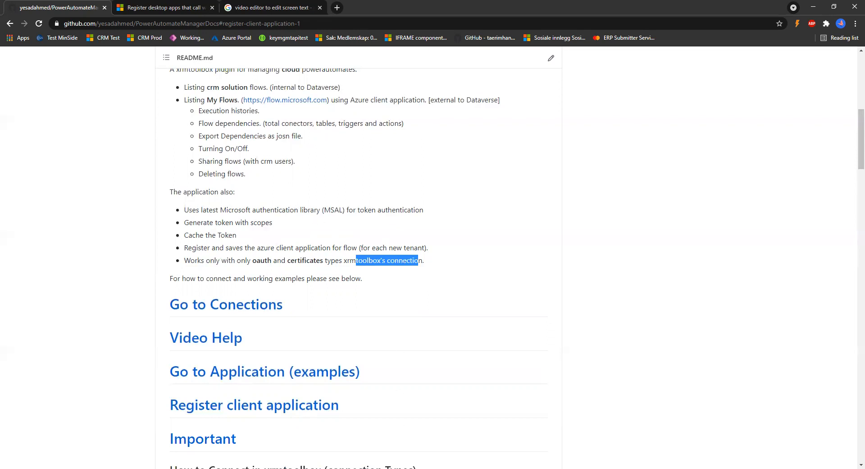
key("alt+Tab")
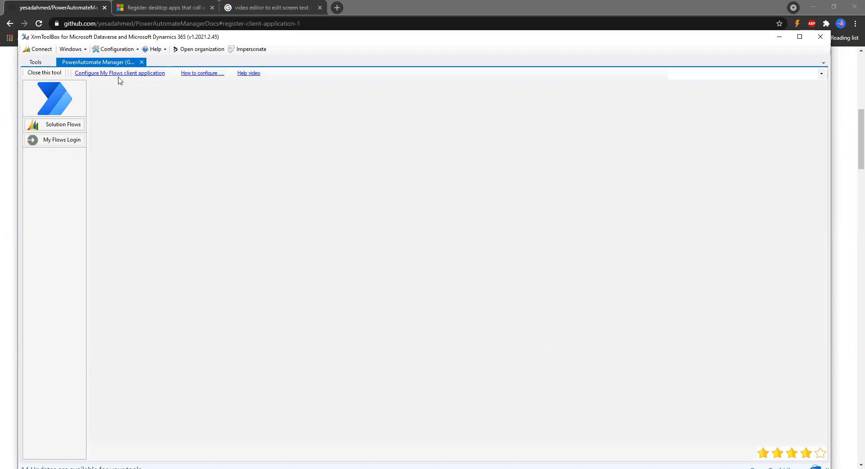
left_click(68, 127)
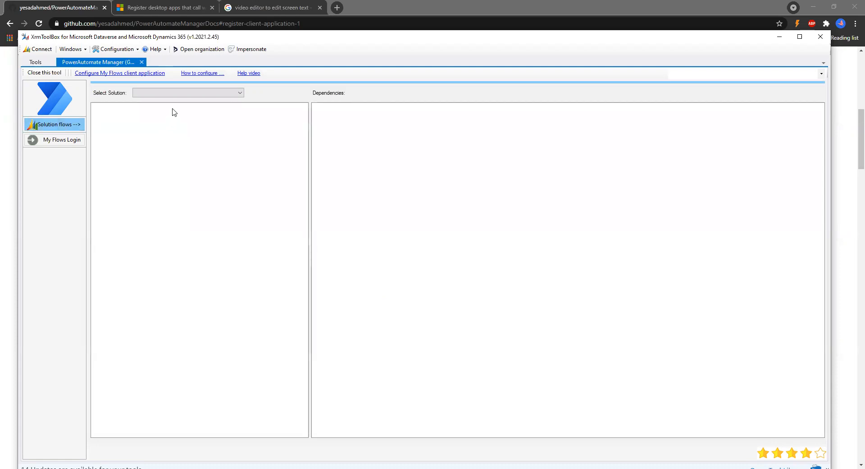
left_click(179, 95)
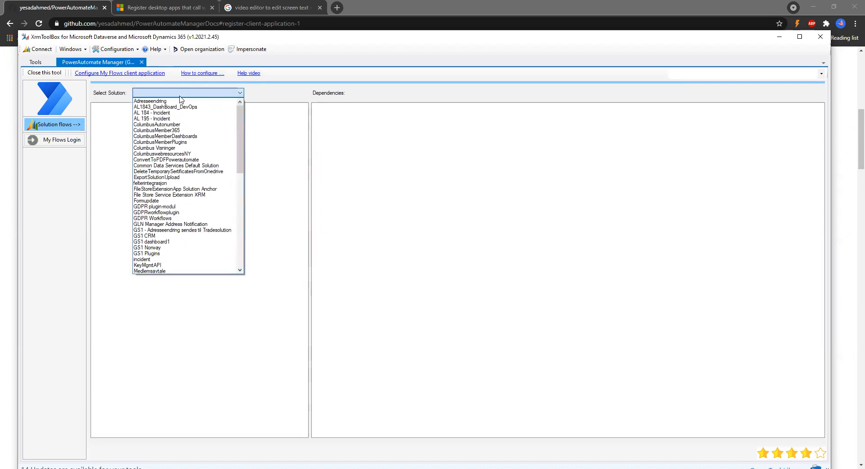
left_click_drag(241, 127, 243, 228)
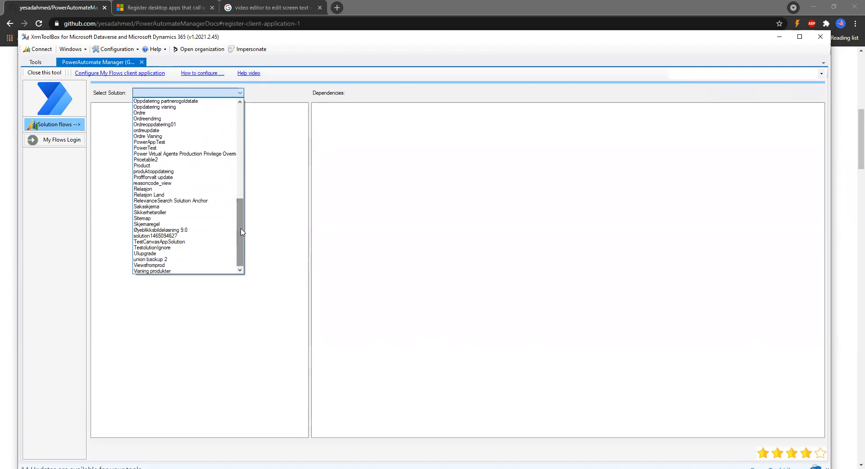
left_click(198, 236)
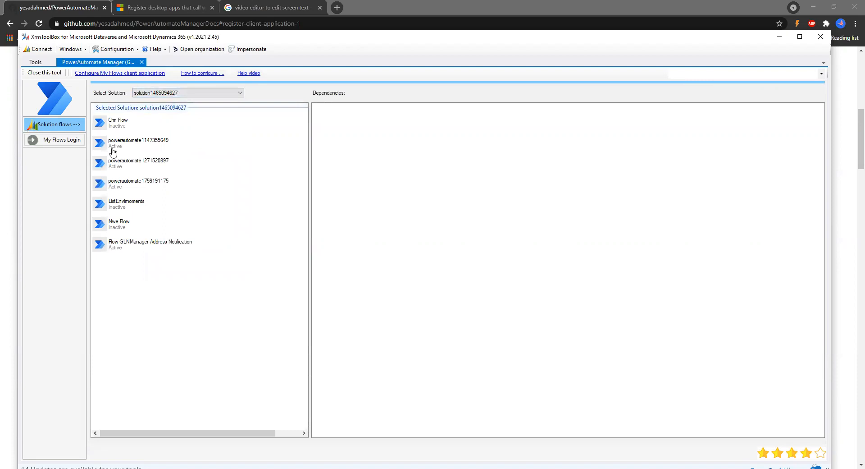
left_click(117, 128)
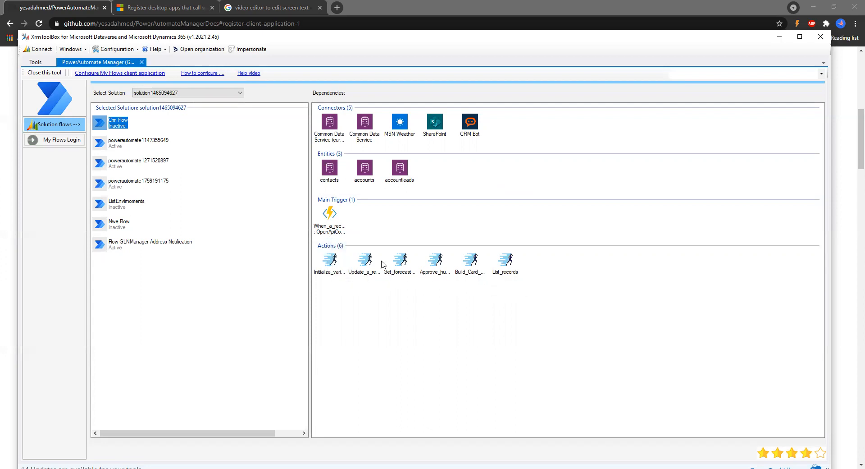
left_click(125, 224)
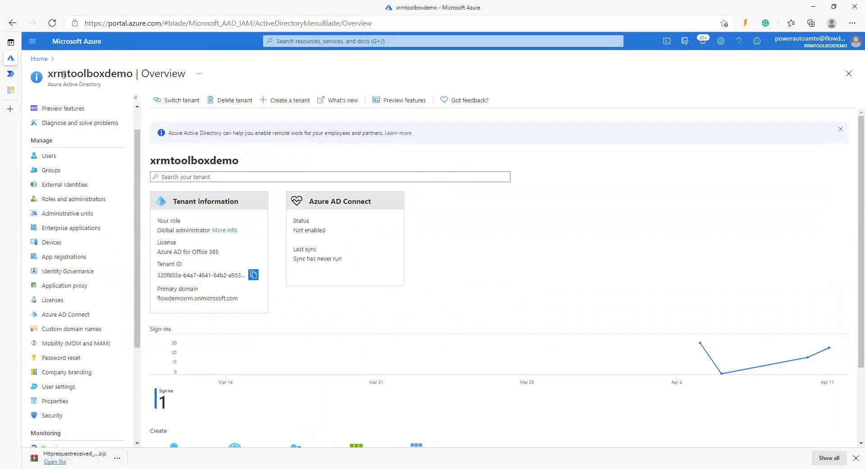
In the Azure portal, start an app registration in the xrmtoolboxdemo directory named flowdemoapp with the Multitenant account type
left_click_drag(64, 75, 136, 78)
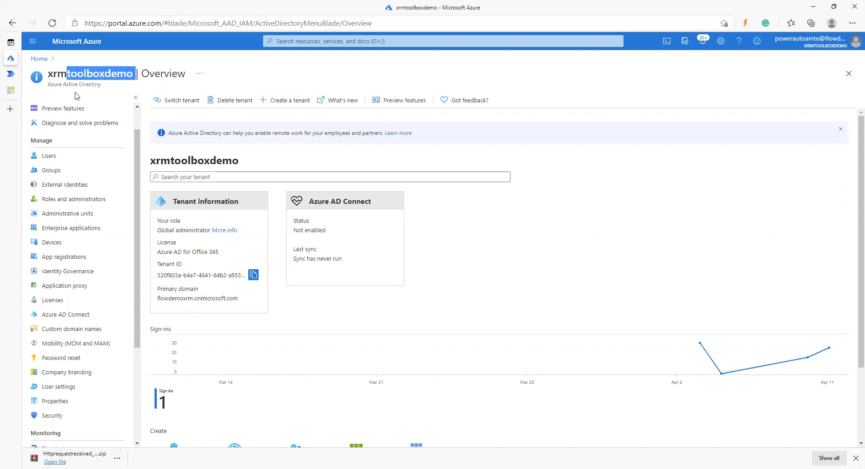
left_click_drag(59, 84, 79, 256)
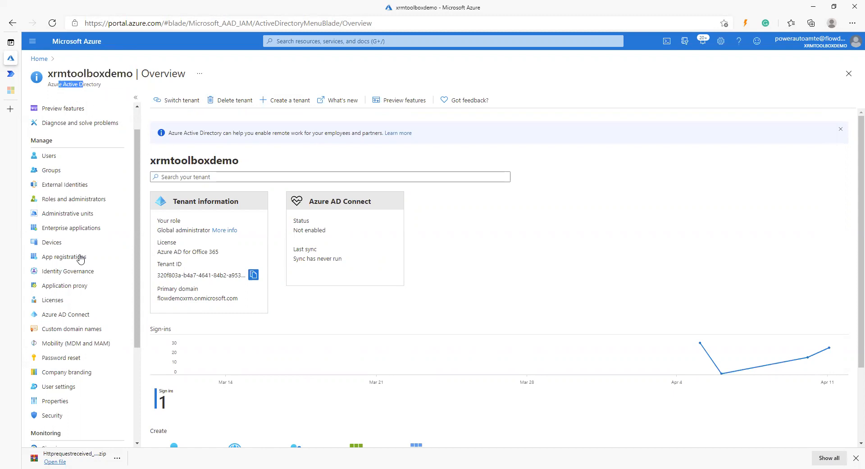
left_click(80, 256)
left_click(185, 100)
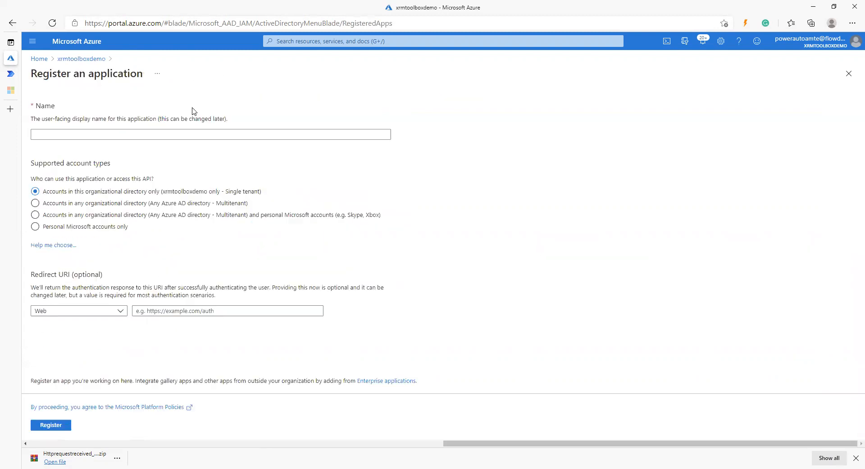
left_click(197, 135)
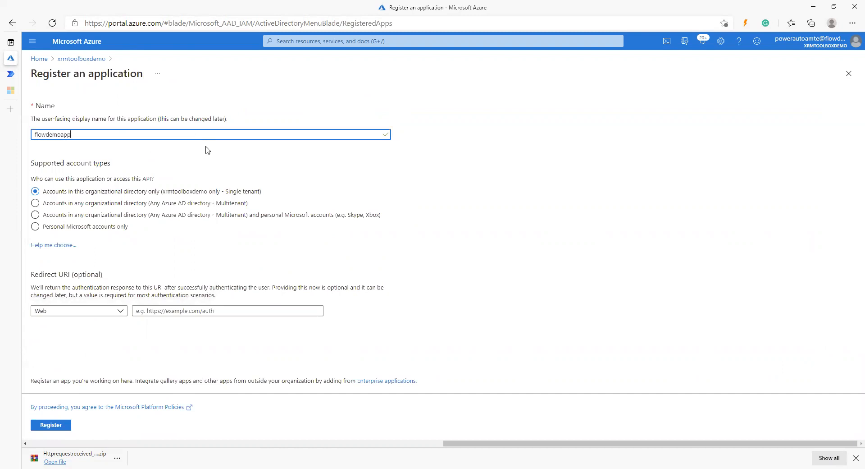
left_click(142, 204)
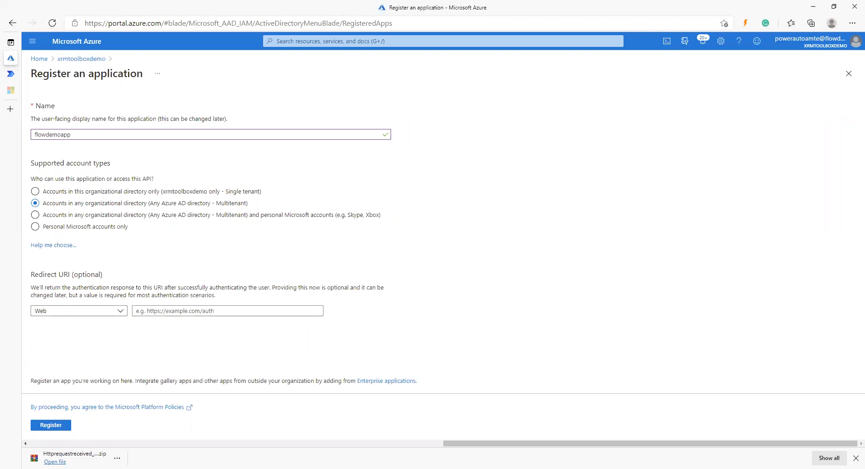
key("alt+Tab")
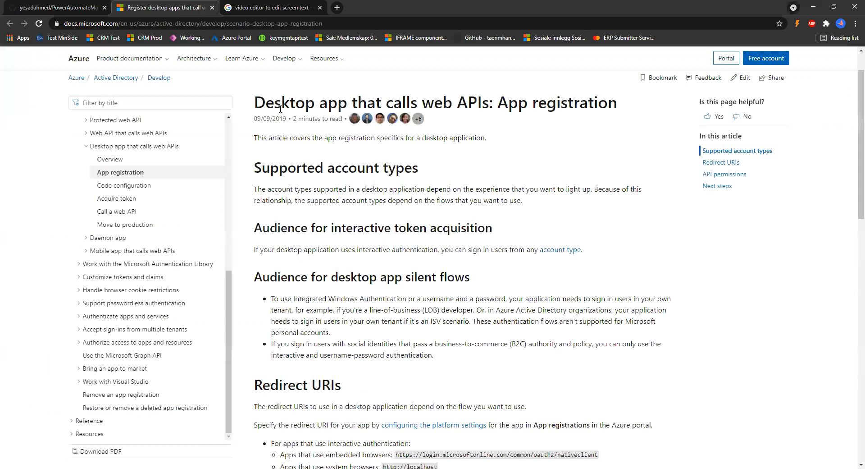
left_click_drag(278, 104, 586, 98)
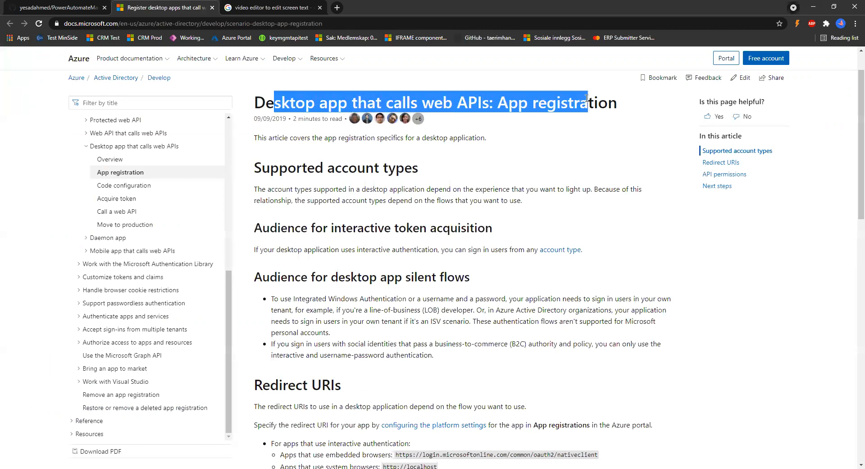
left_click_drag(79, 24, 378, 62)
scroll(315, 235, "down", 6)
left_click(312, 242)
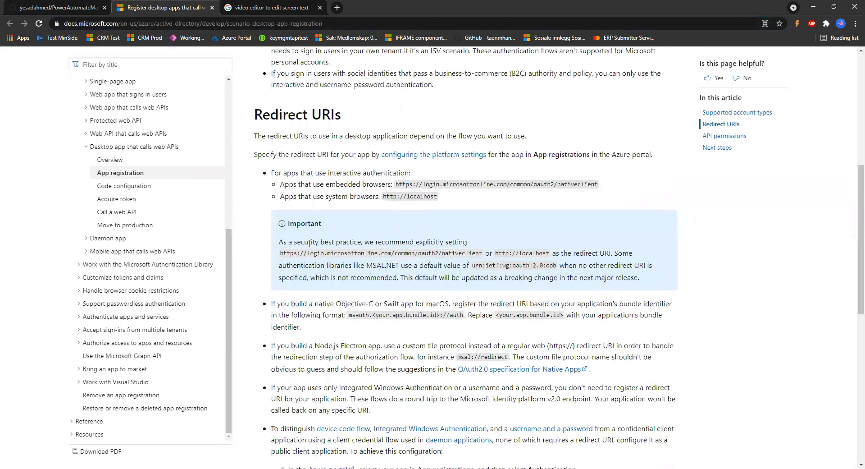
left_click_drag(308, 243, 427, 244)
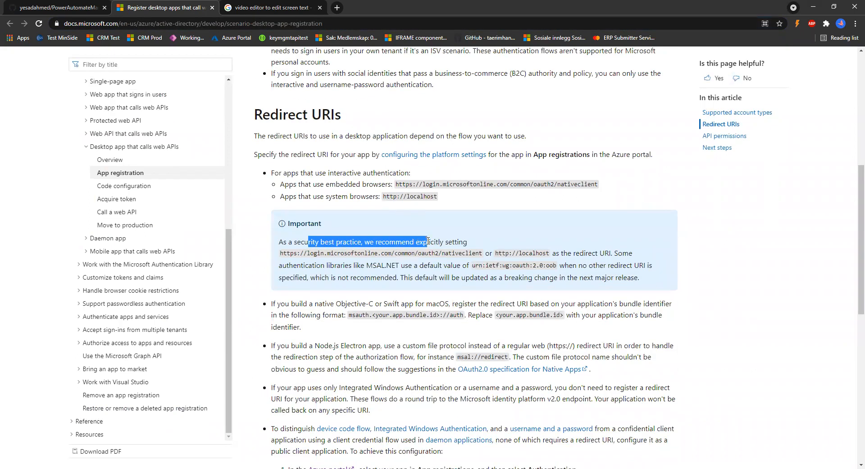
left_click(442, 242)
left_click_drag(497, 253, 550, 253)
key("ctrl+c")
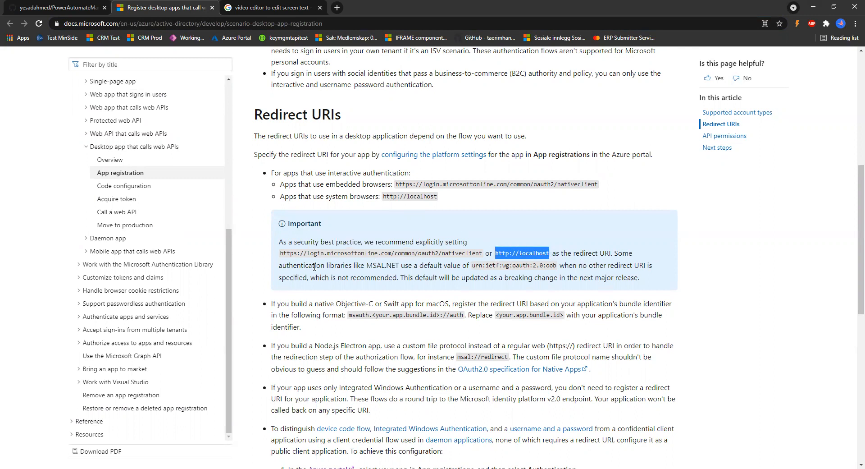
Read the note on the MSAL.NET default redirect URI and highlight the article's web address
left_click_drag(306, 267, 561, 266)
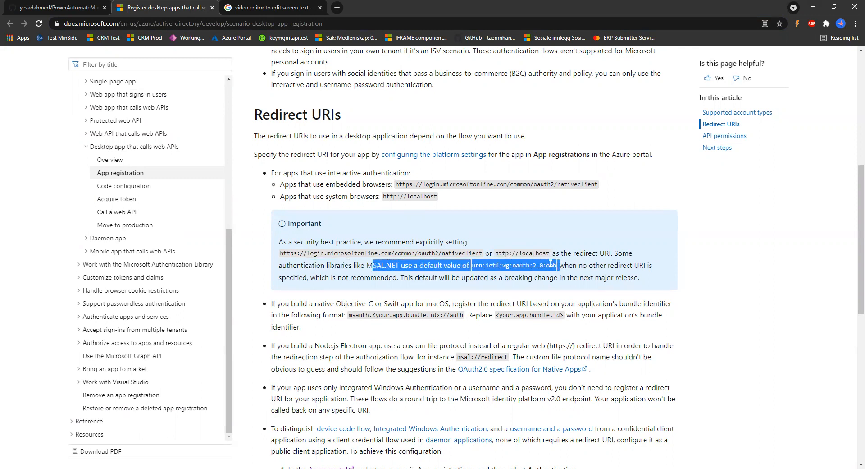
left_click(517, 273)
left_click_drag(479, 266, 654, 271)
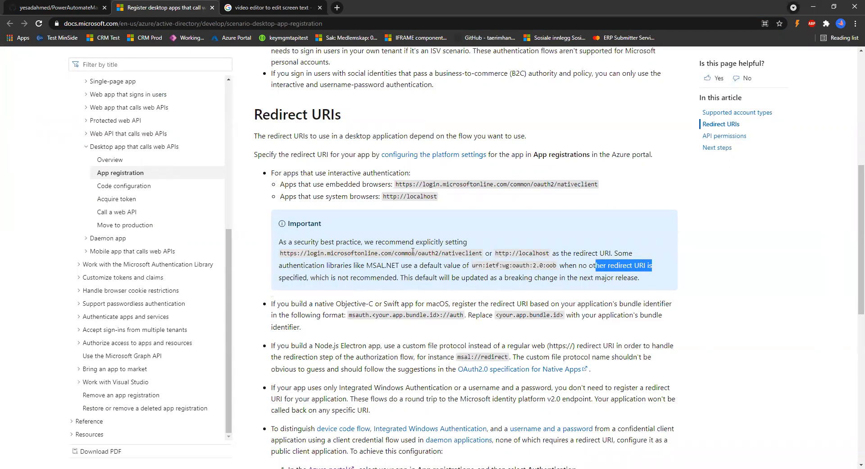
scroll(351, 46, "up", 2)
left_click(341, 24)
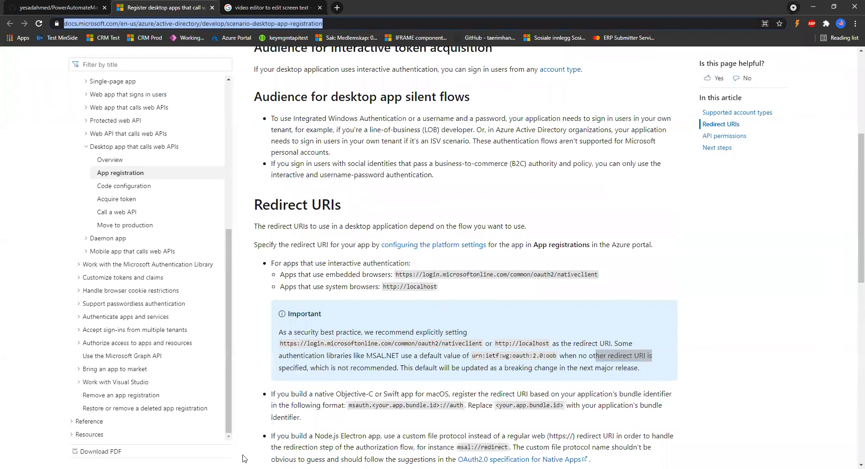
key("alt+Tab")
left_click(245, 312)
key("ctrl+v")
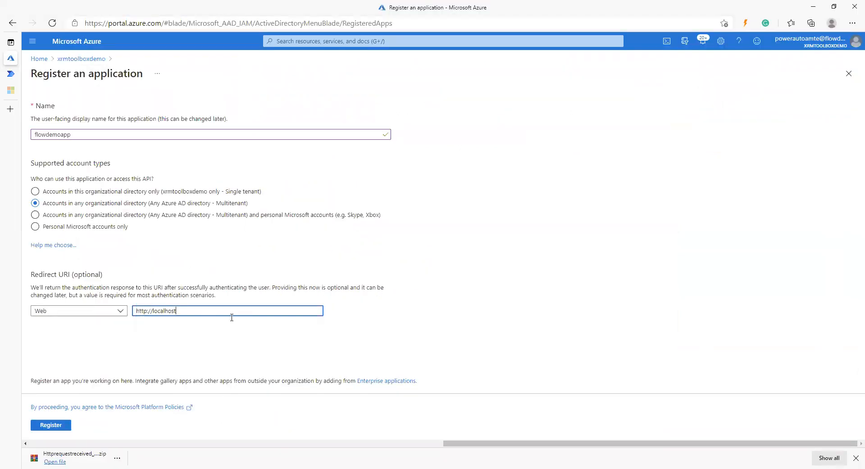
left_click(68, 424)
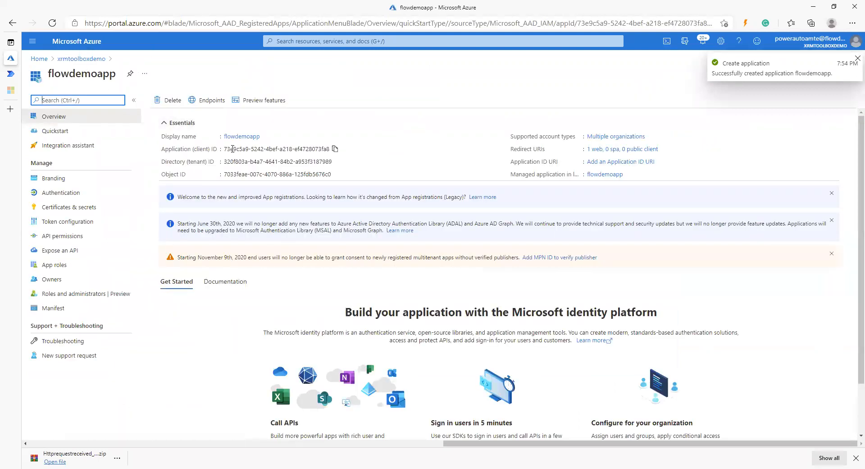
In flowdemoapp's authentication settings, enable access tokens and ID tokens for implicit flows and allow public client flows
left_click_drag(323, 149, 213, 149)
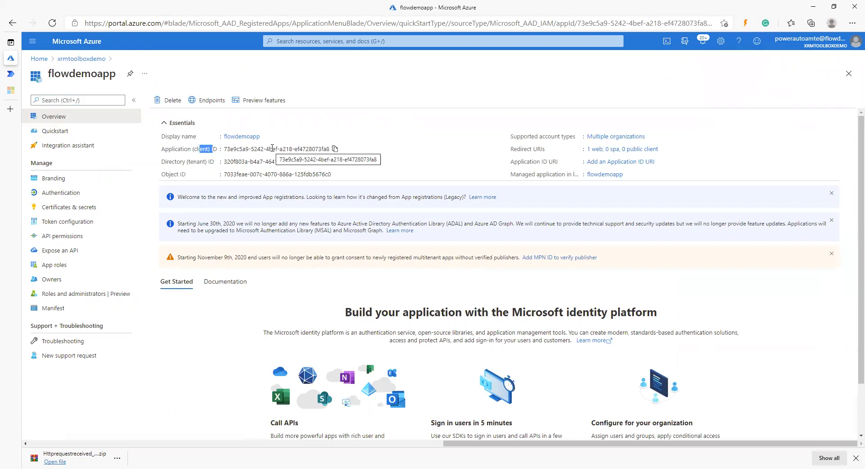
left_click(107, 197)
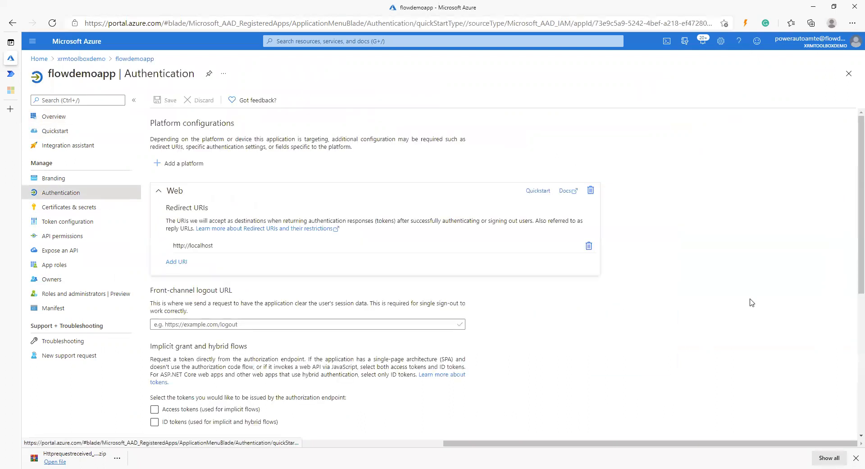
scroll(749, 301, "down", 1)
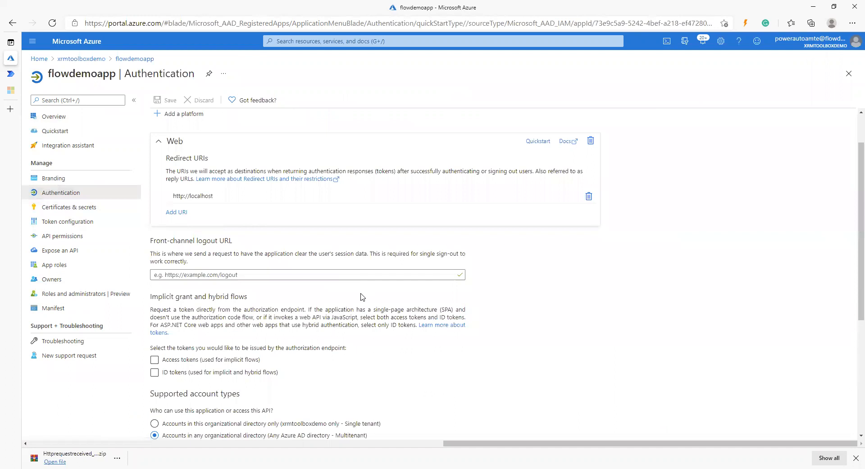
scroll(220, 367, "down", 1)
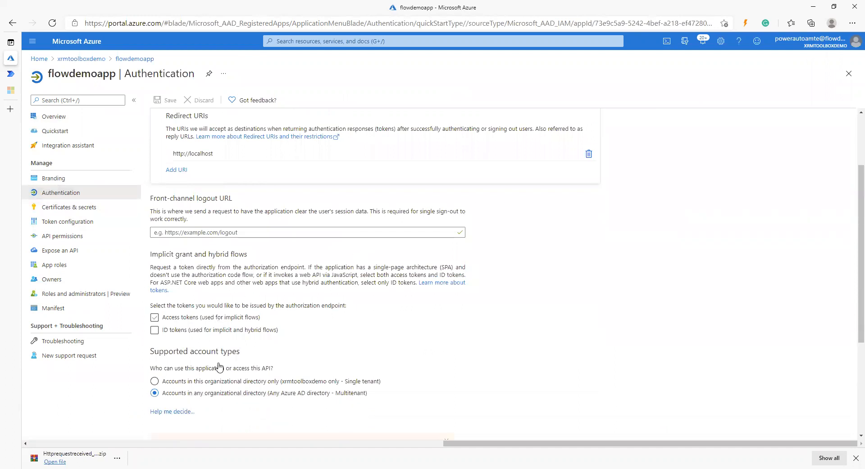
left_click(195, 310)
left_click(198, 323)
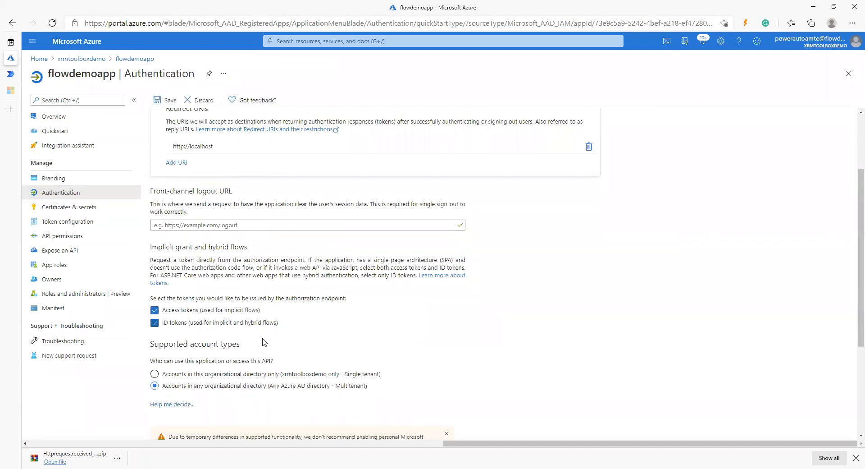
scroll(308, 388, "down", 3)
scroll(232, 401, "down", 1)
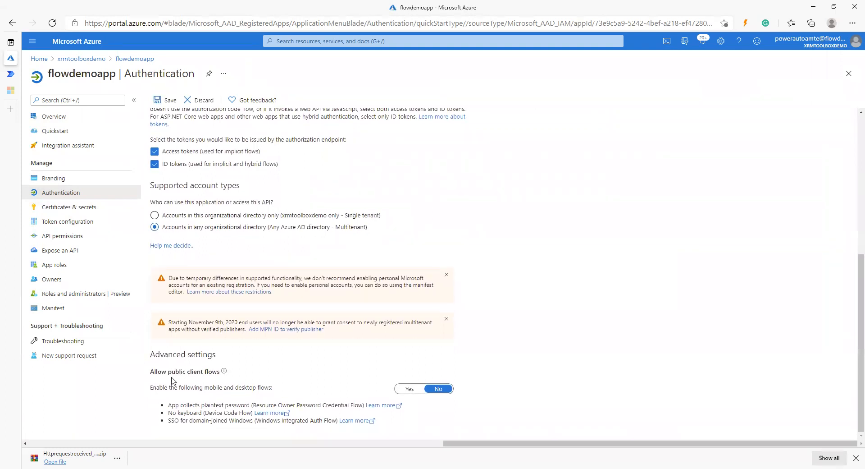
left_click(409, 389)
scroll(317, 310, "up", 4)
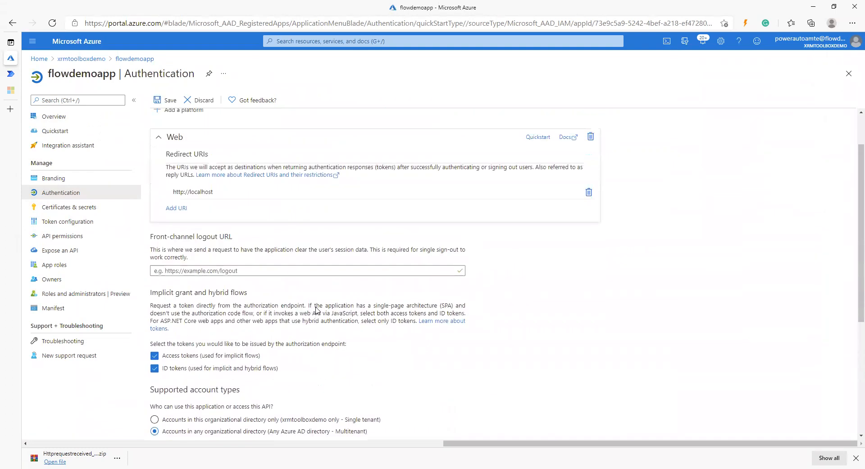
scroll(317, 310, "up", 1)
left_click(185, 154)
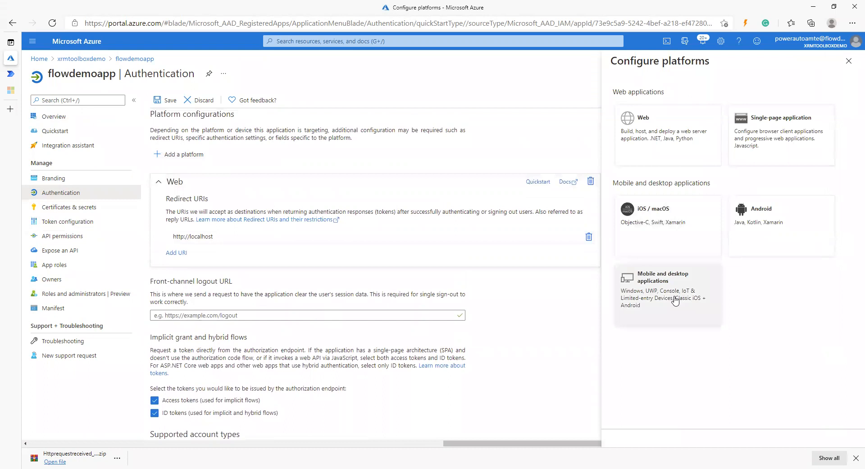
left_click(662, 303)
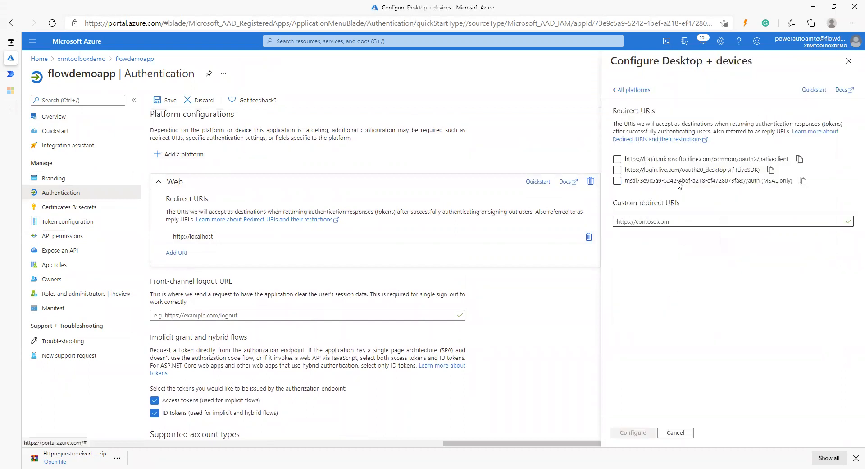
left_click(617, 159)
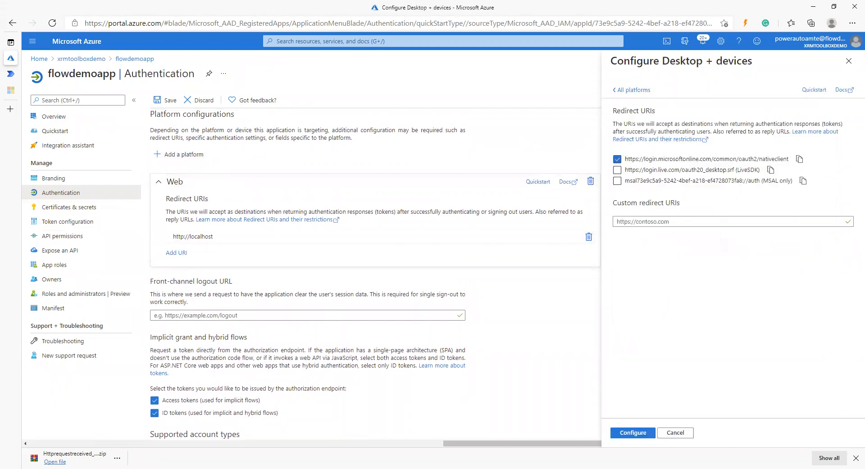
left_click(633, 434)
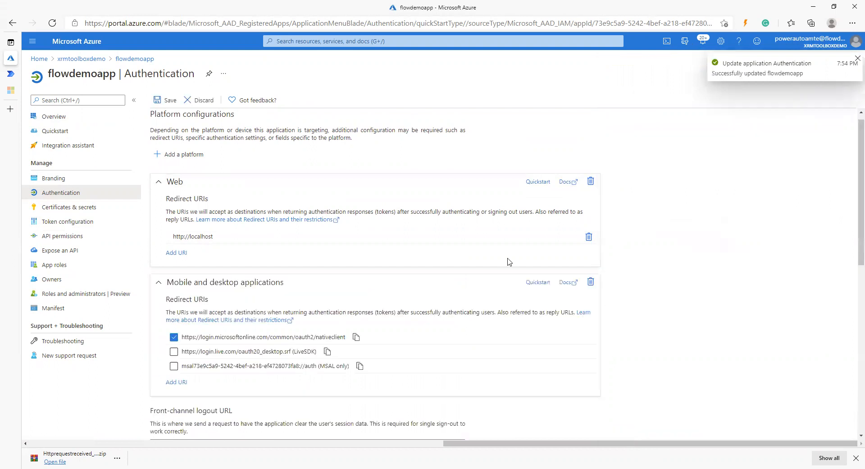
left_click(170, 104)
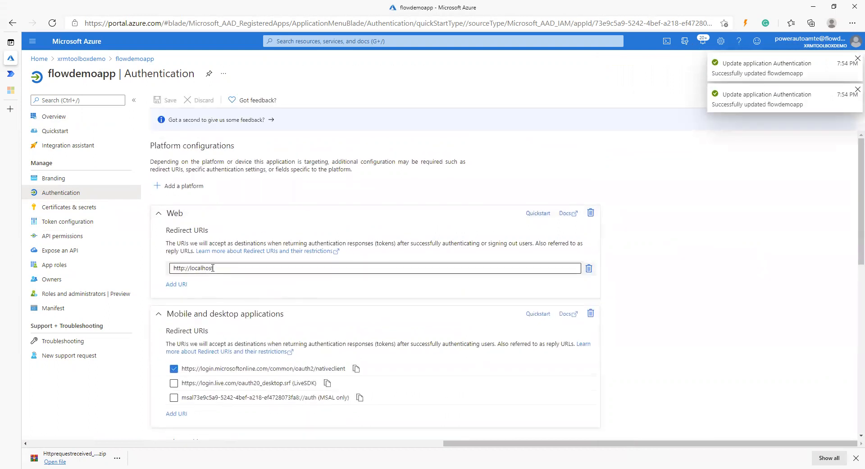
Expose flowdemoapp as an API by saving the suggested Application ID URI, without adding a scope
scroll(243, 271, "down", 3)
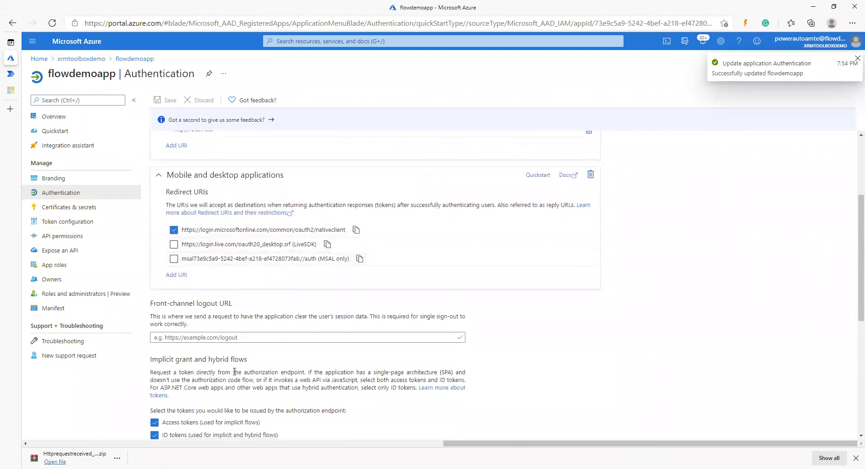
scroll(269, 383, "down", 1)
scroll(271, 381, "up", 2)
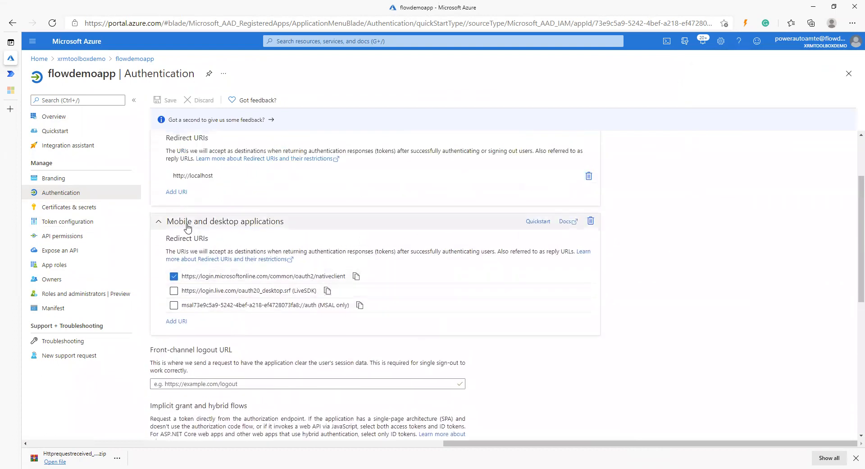
scroll(518, 366, "down", 7)
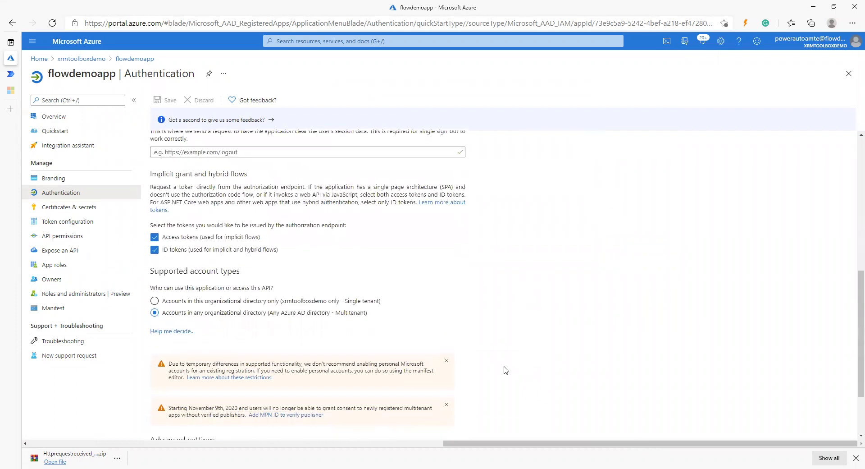
scroll(388, 367, "up", 7)
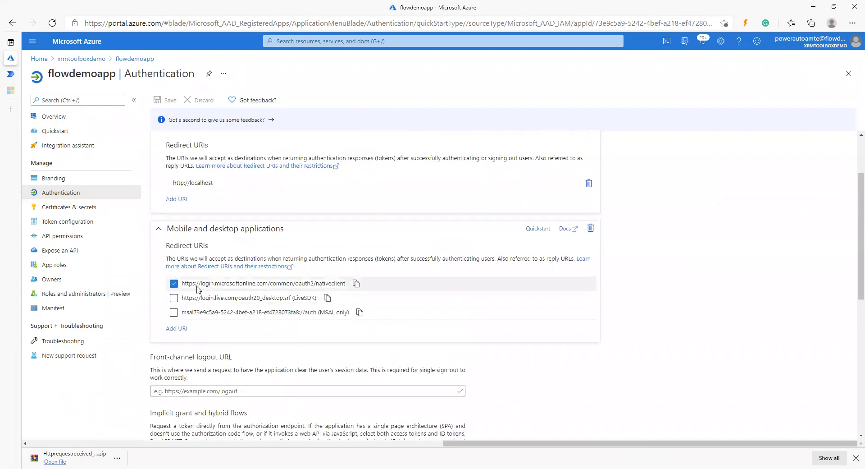
left_click(45, 251)
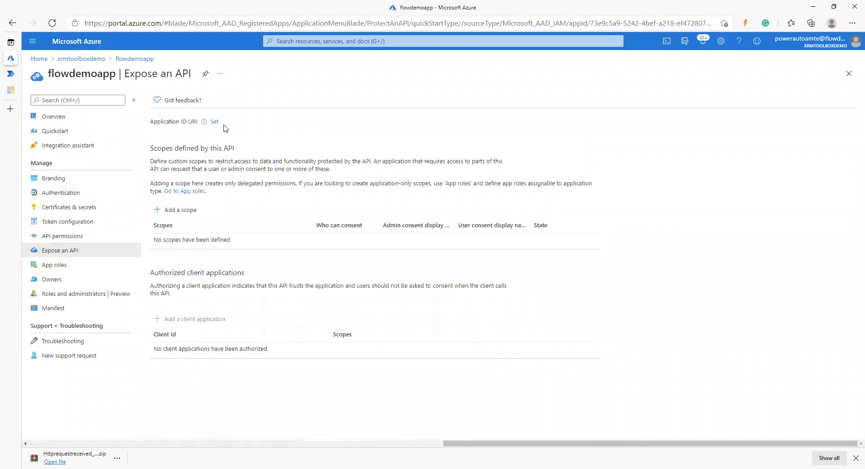
left_click(214, 122)
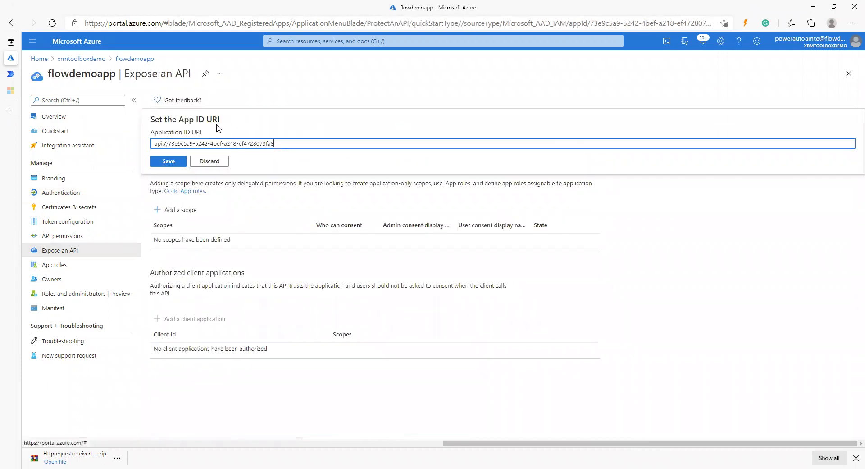
left_click(177, 162)
left_click(189, 217)
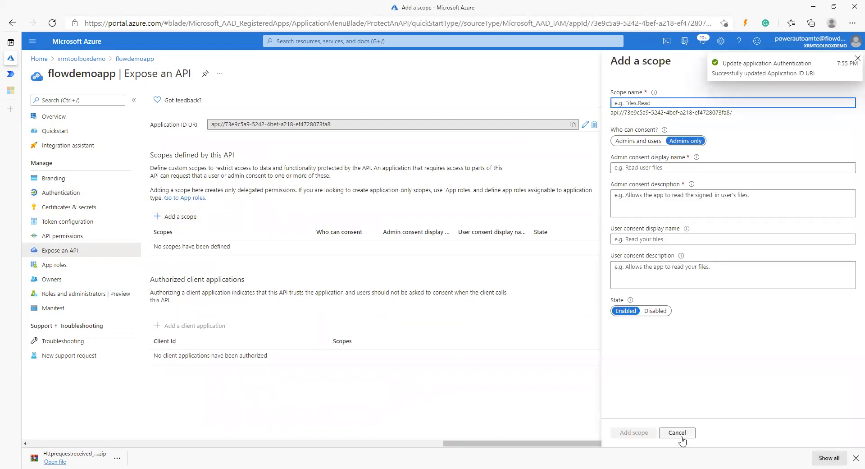
left_click(681, 436)
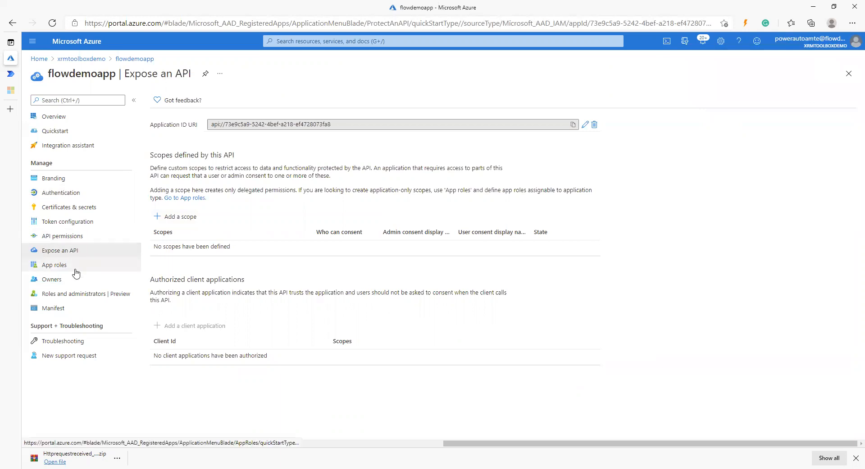
Add the delegated Flow Service permissions User, Flows.Manage.All and Flows.Read.All to flowdemoapp's API permissions
left_click(86, 242)
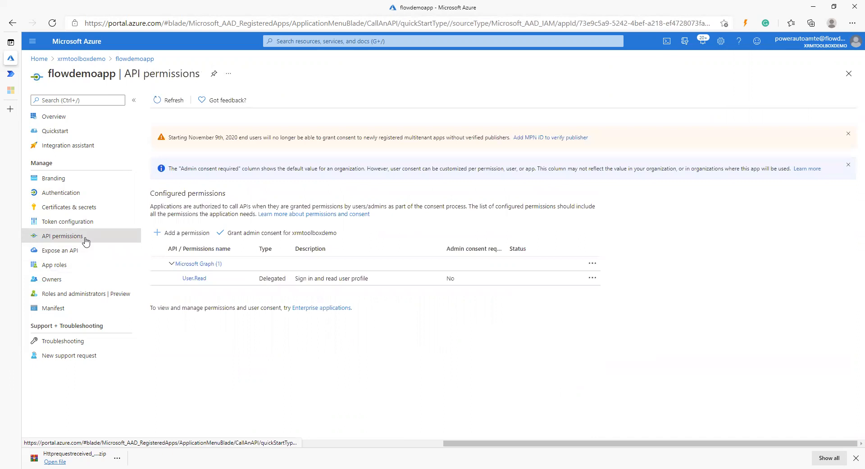
left_click(178, 241)
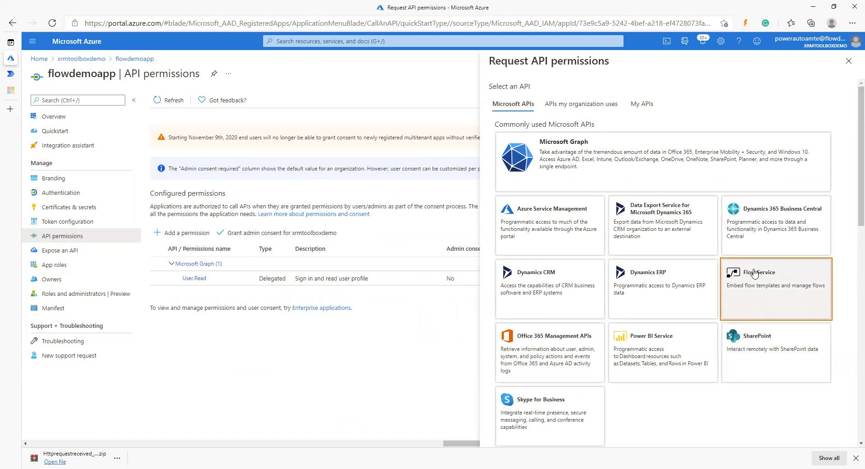
left_click(750, 284)
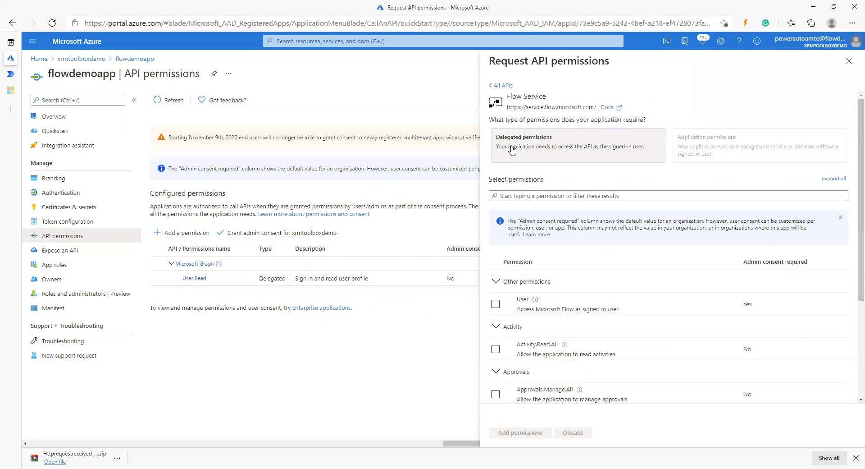
scroll(555, 297, "down", 3)
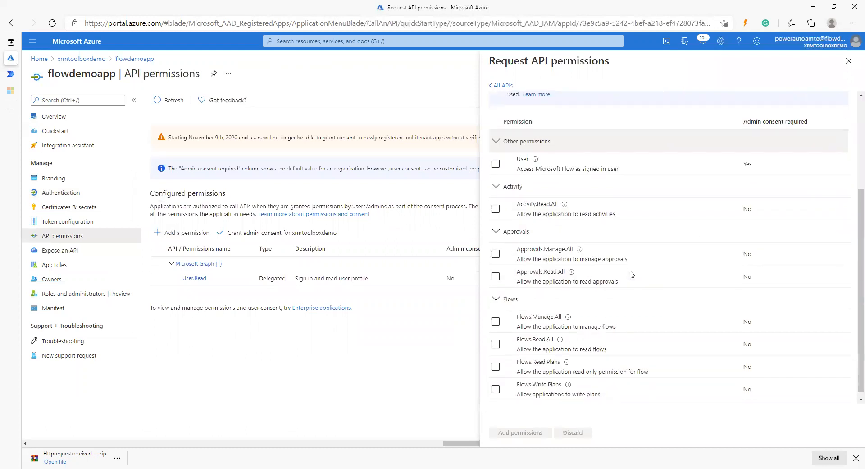
left_click(496, 164)
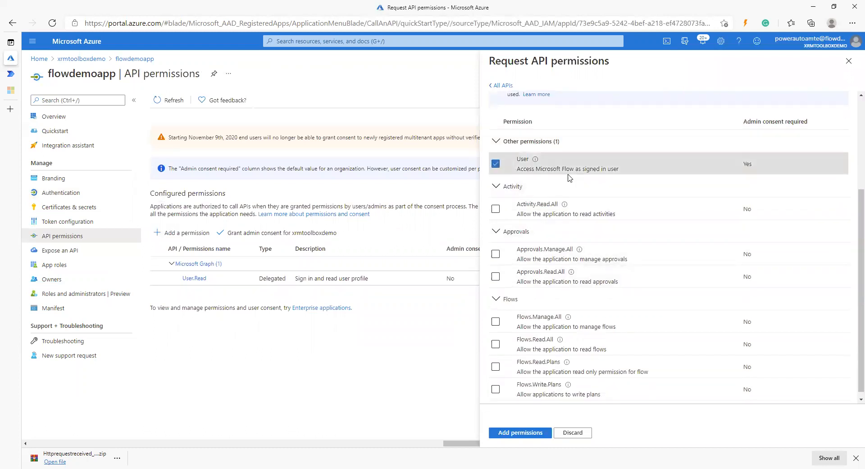
scroll(566, 302, "down", 1)
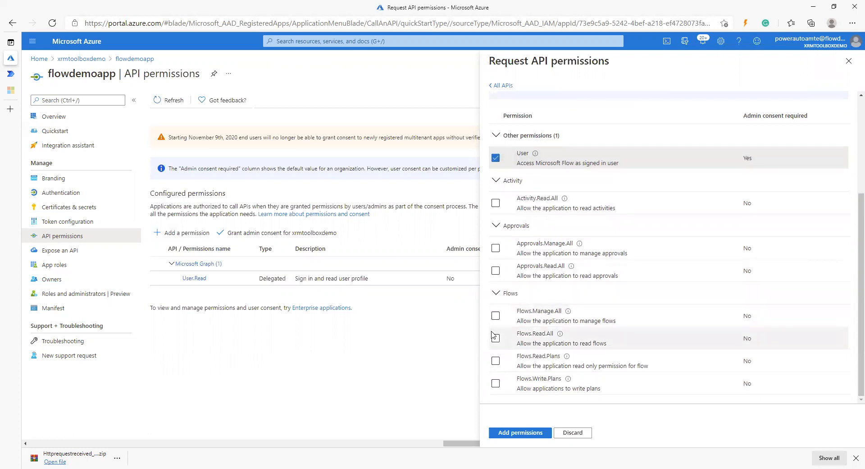
left_click(496, 316)
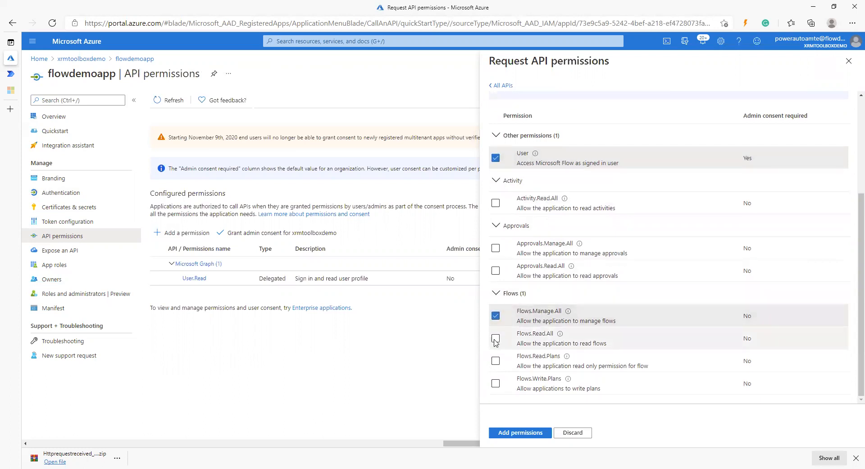
left_click(496, 339)
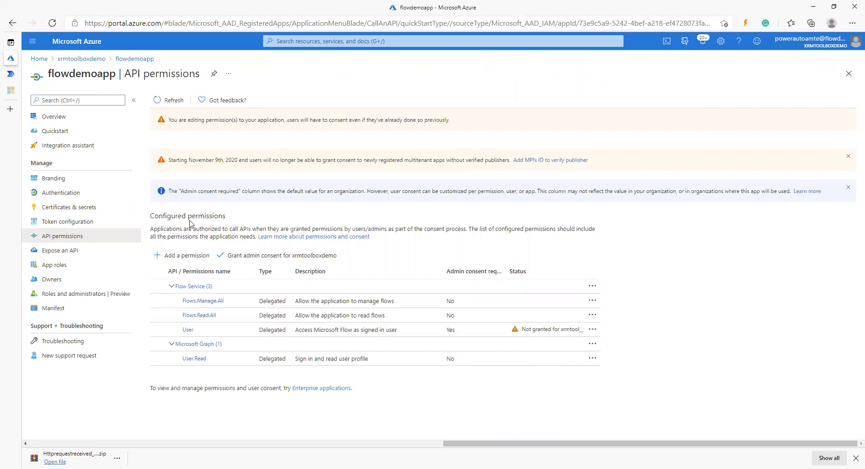
Grant admin consent for xrmtoolboxdemo on the requested permissions and check which account is signed in
left_click(251, 258)
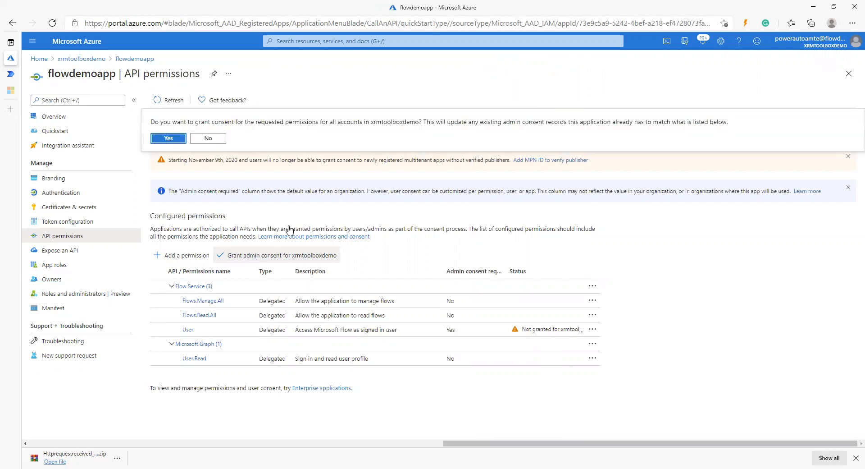
left_click(173, 141)
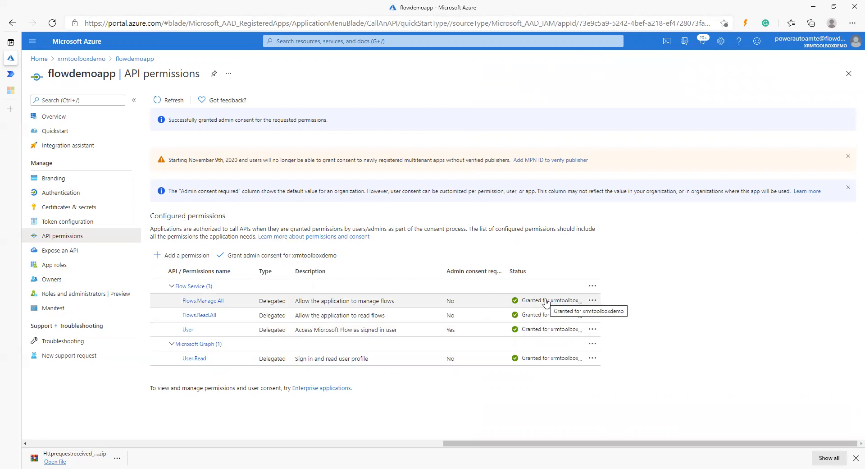
left_click(810, 41)
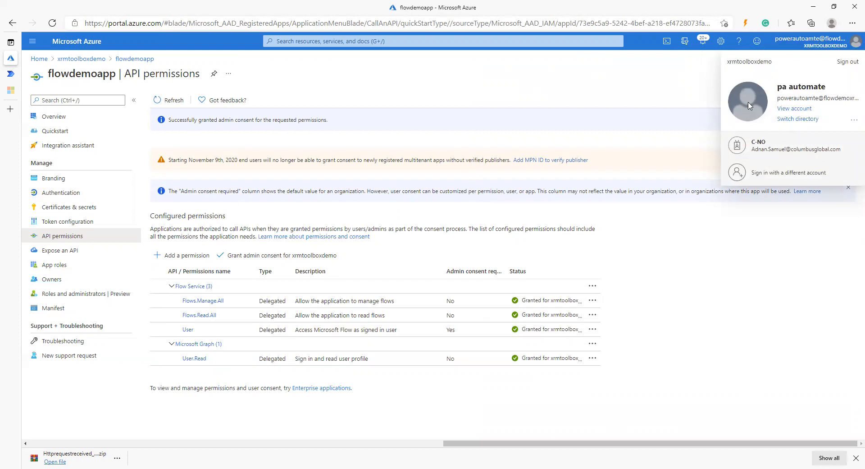
left_click(661, 105)
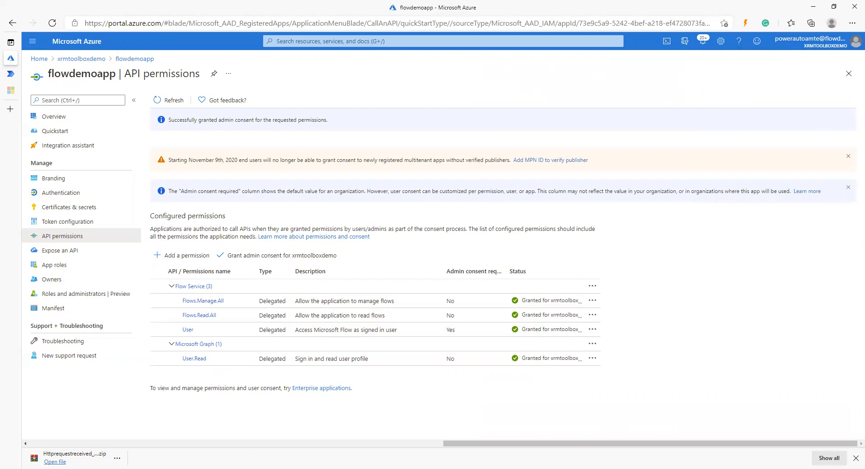
Switch to XrmToolBox, open the My Flows client application settings in PowerAutomate Manager and check the TenantId and ClientId fields
key("alt+Tab")
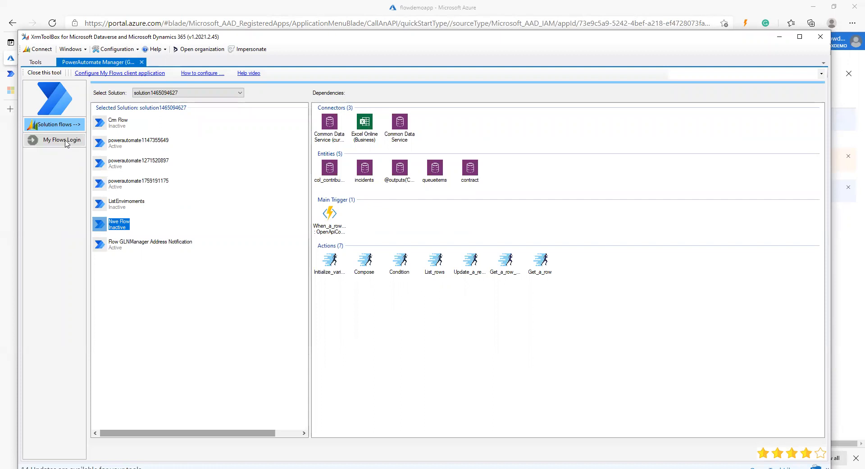
left_click(94, 74)
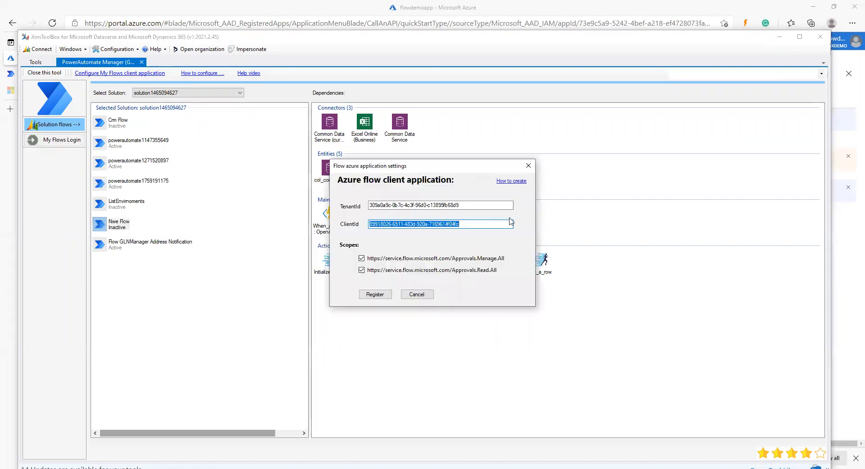
double_click(404, 206)
left_click(404, 206)
left_click(392, 225)
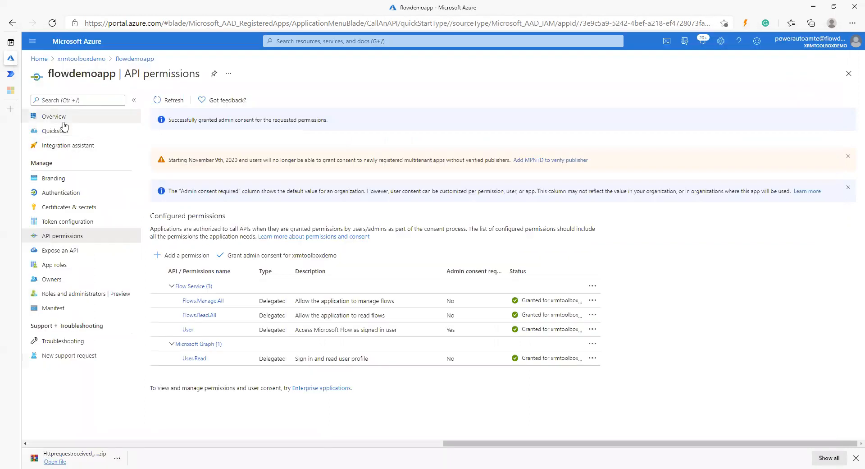
Clear both IDs in XrmToolBox's Azure flow client application settings and enter flowdemoapp's Application (client) ID, copied from its Azure overview, as the ClientId
left_click(63, 117)
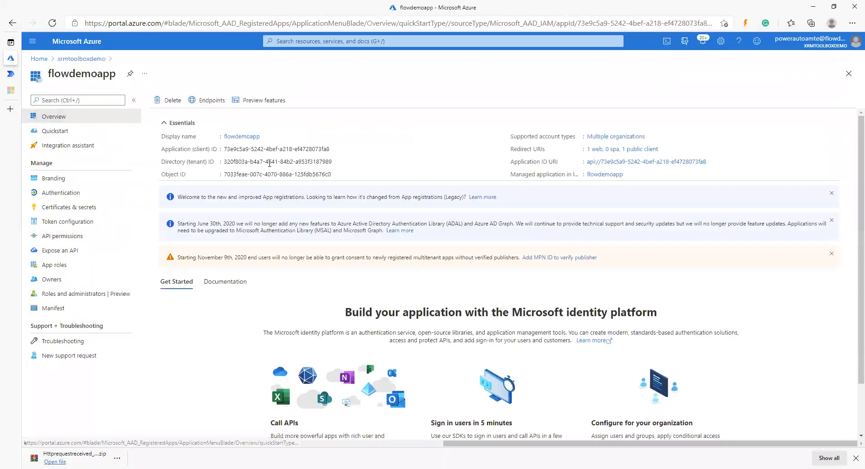
left_click(334, 149)
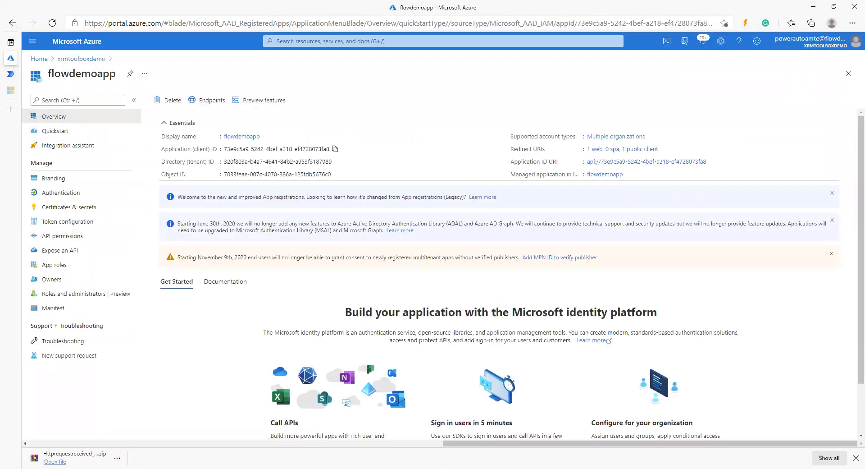
key("alt+Tab")
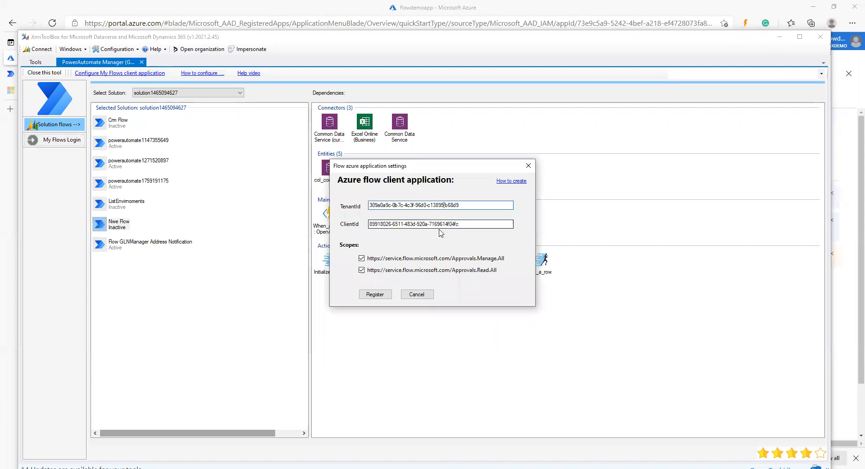
double_click(441, 224)
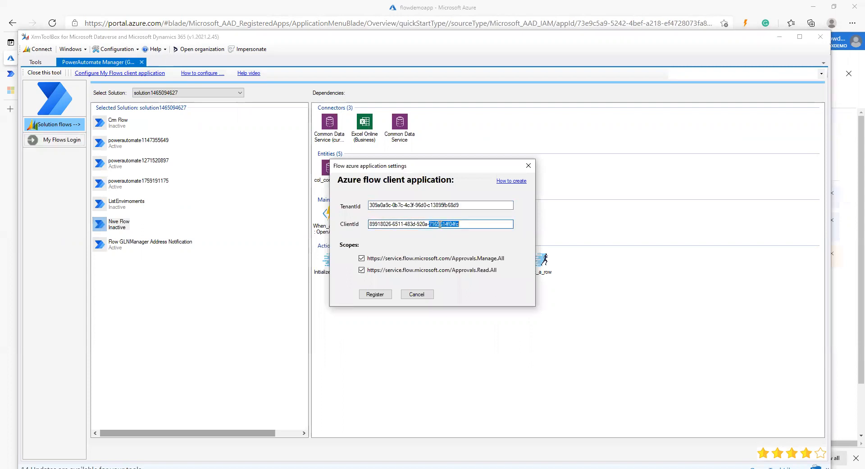
key("ctrl+a")
key("BackSpace")
key("shift+Tab")
key("BackSpace")
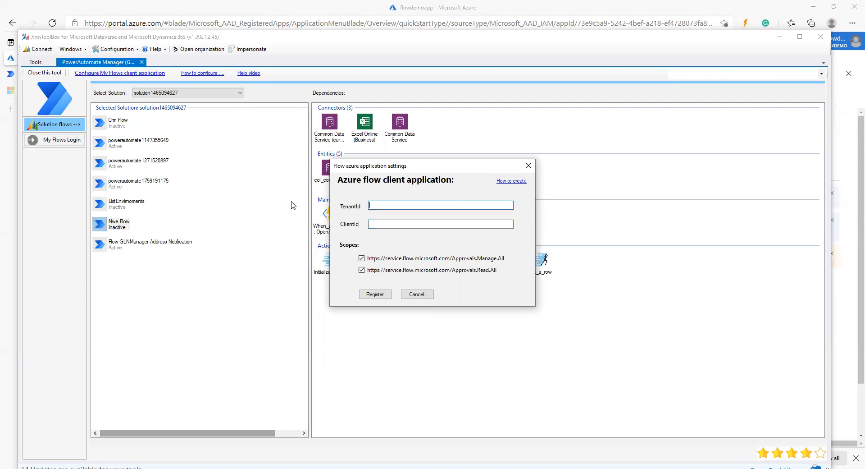
left_click(389, 222)
key("ctrl+v")
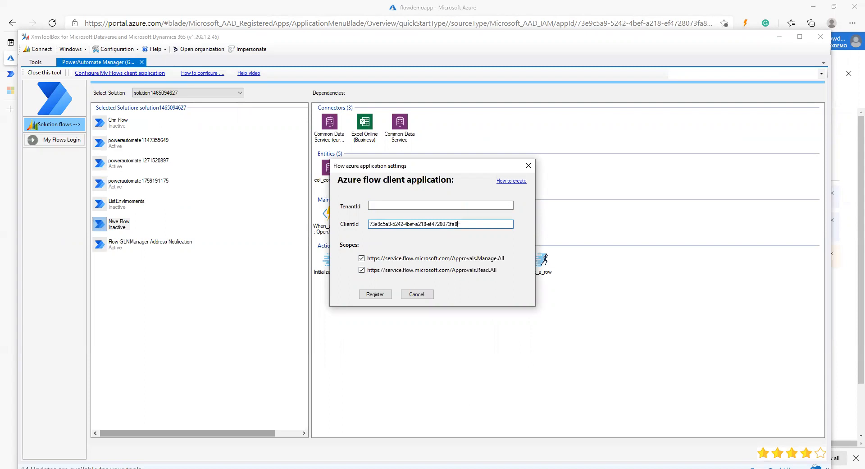
Fill in the TenantId with flowdemoapp's Directory (tenant) ID copied from Azure, and close the XrmToolBox settings without registering them
key("alt+Tab")
left_click(337, 161)
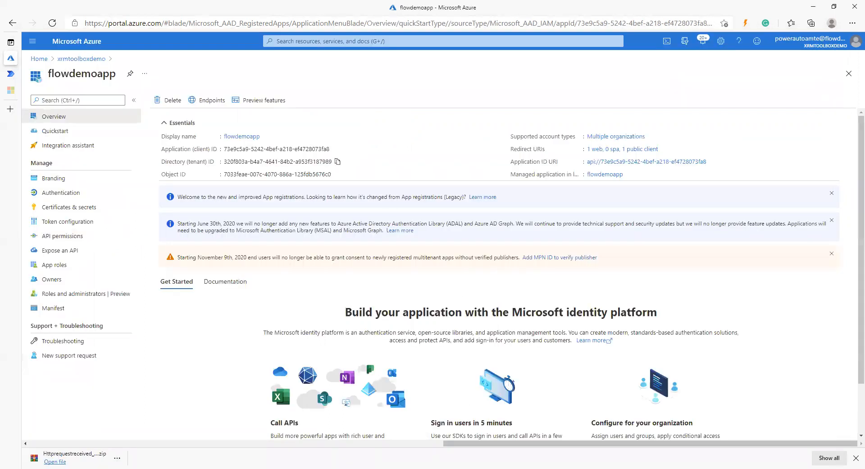
key("alt+Tab")
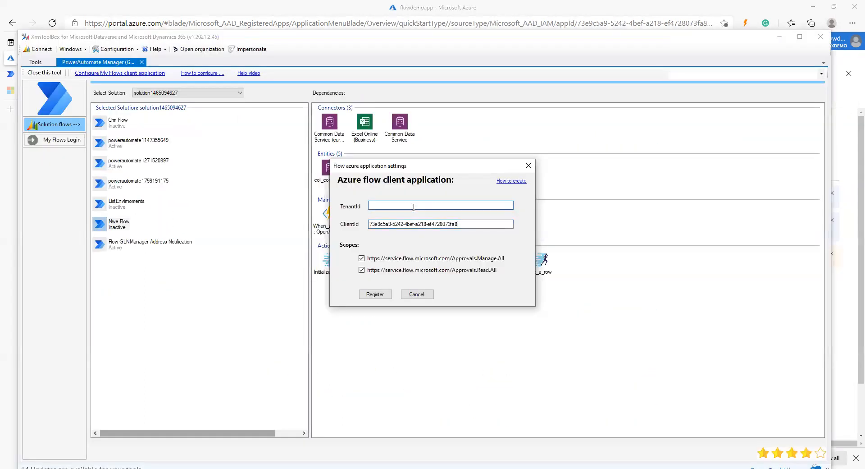
key("ctrl+v")
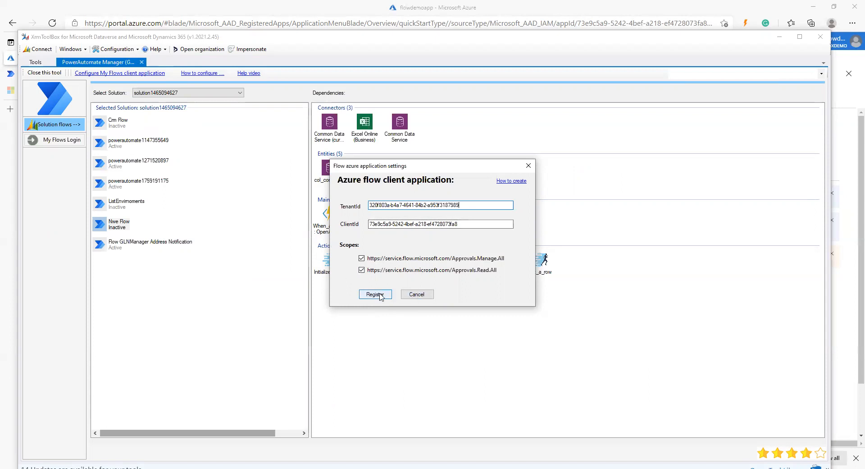
left_click(415, 294)
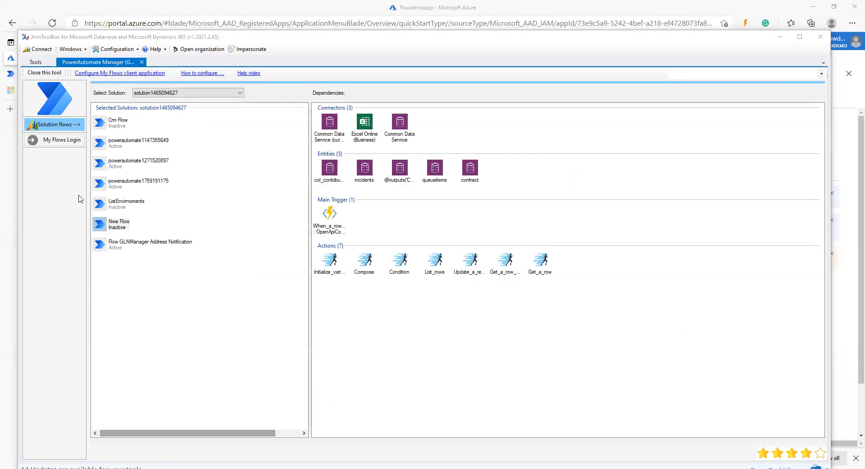
Log in to My Flows and open the lists of personal and shared flows
left_click(62, 144)
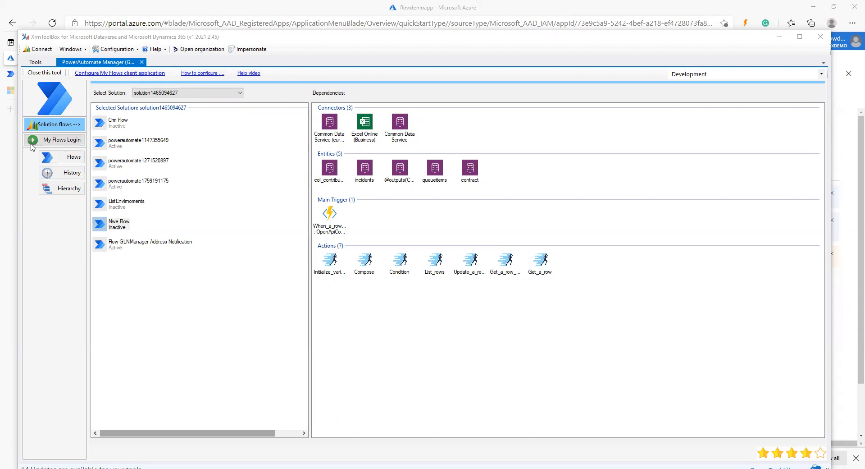
left_click(53, 159)
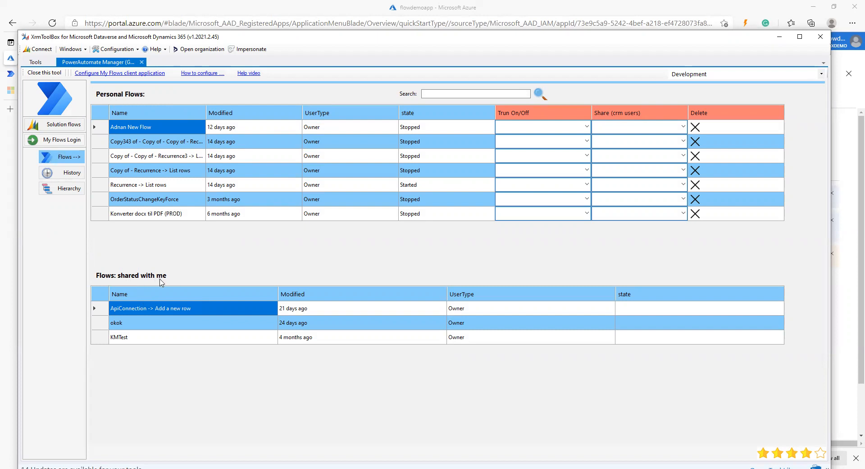
Review the environments available for My Flows without switching away from Development
left_click(743, 76)
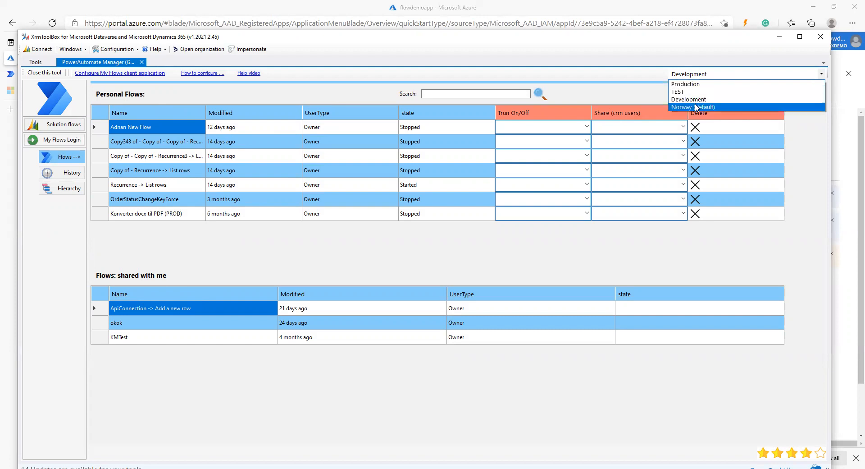
left_click(215, 115)
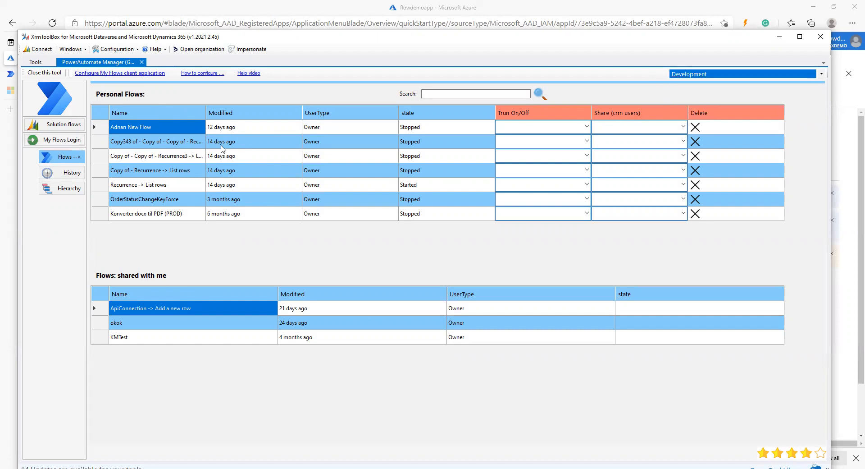
left_click(722, 74)
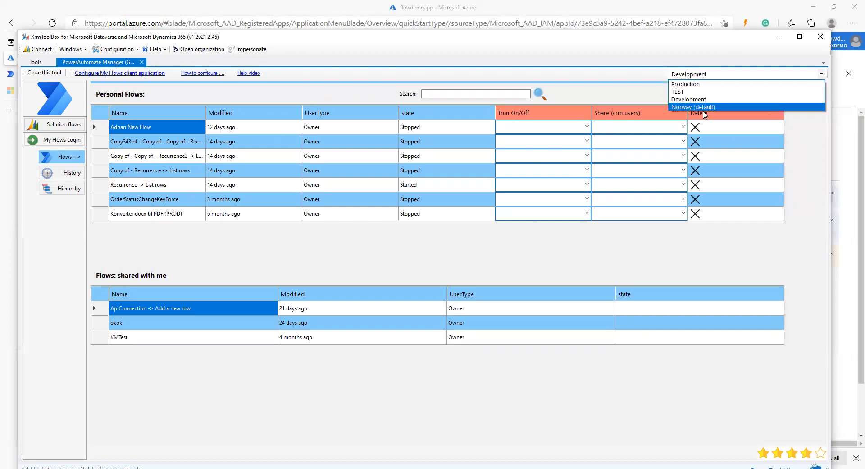
left_click(650, 86)
left_click(714, 75)
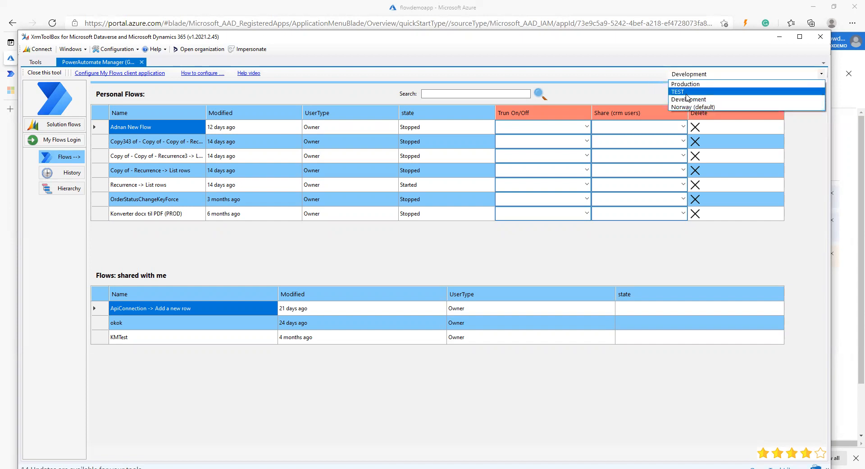
left_click(628, 90)
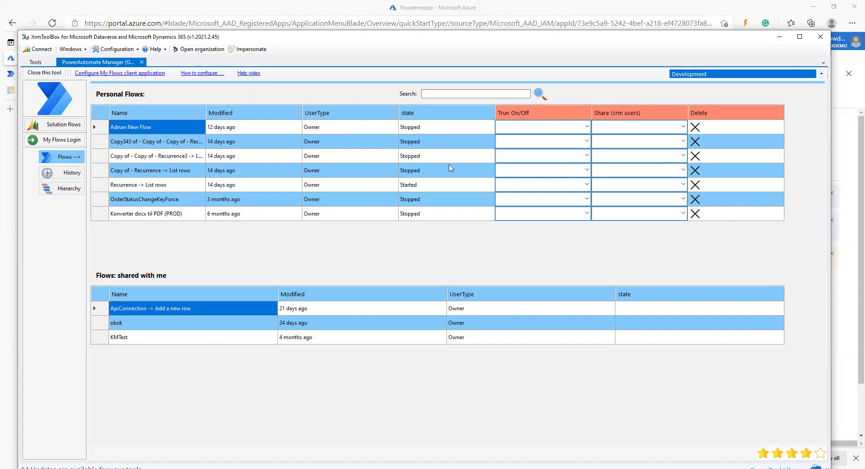
Check the start and stop options for the first personal flow without choosing either
left_click(569, 130)
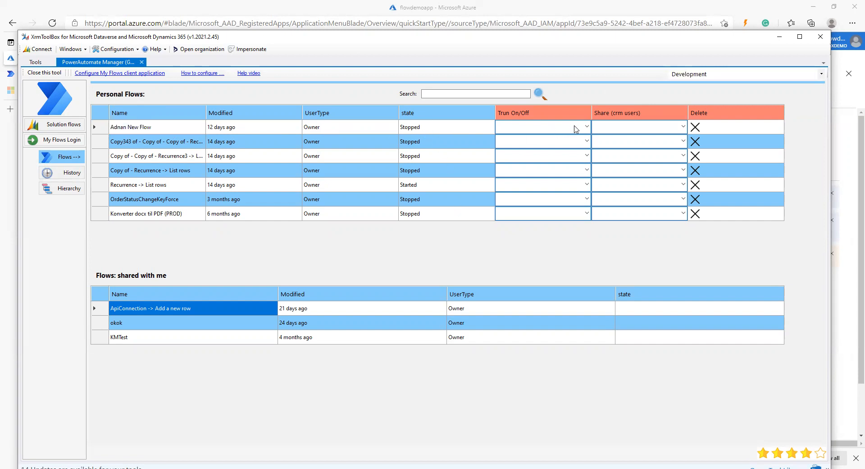
left_click(575, 129)
left_click(582, 127)
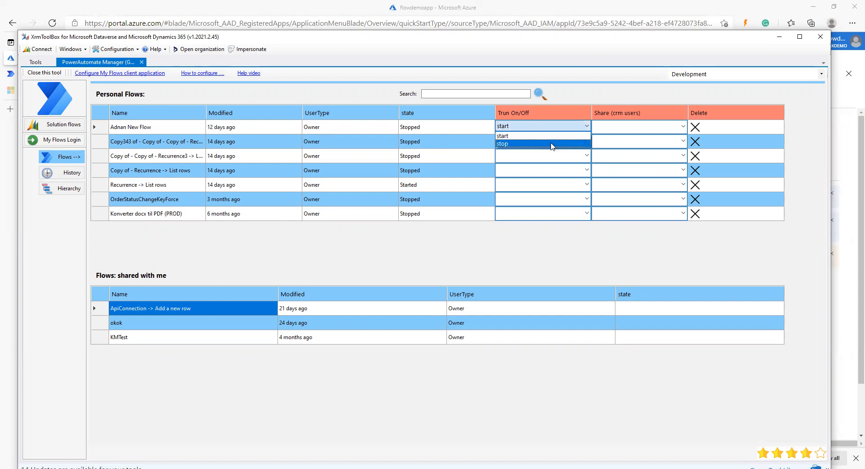
left_click(624, 101)
Look through the CRM users with whom the first personal flow can be shared
left_click(665, 124)
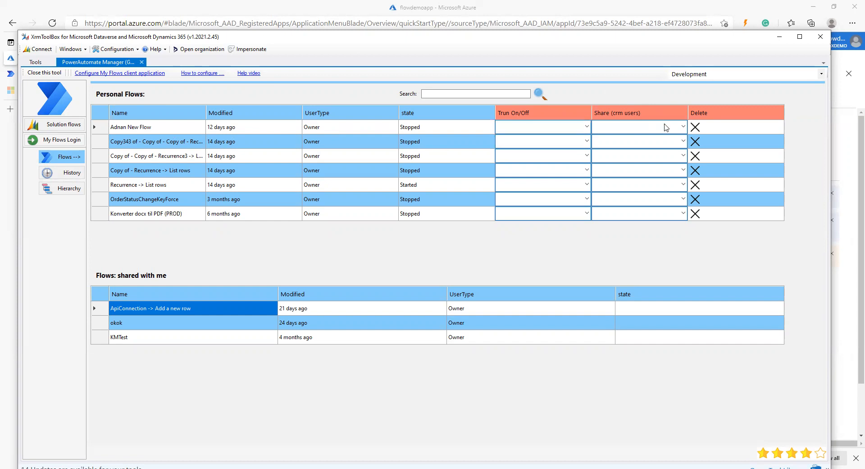
left_click(668, 129)
left_click(675, 129)
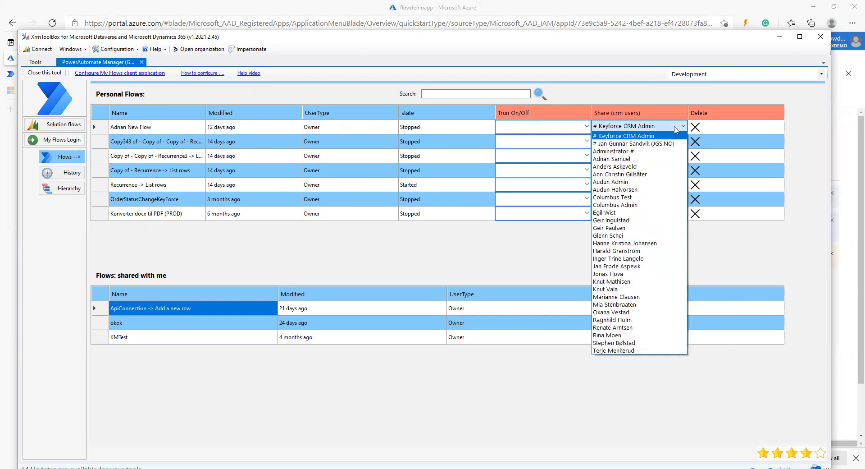
left_click(676, 130)
left_click(676, 129)
left_click(734, 258)
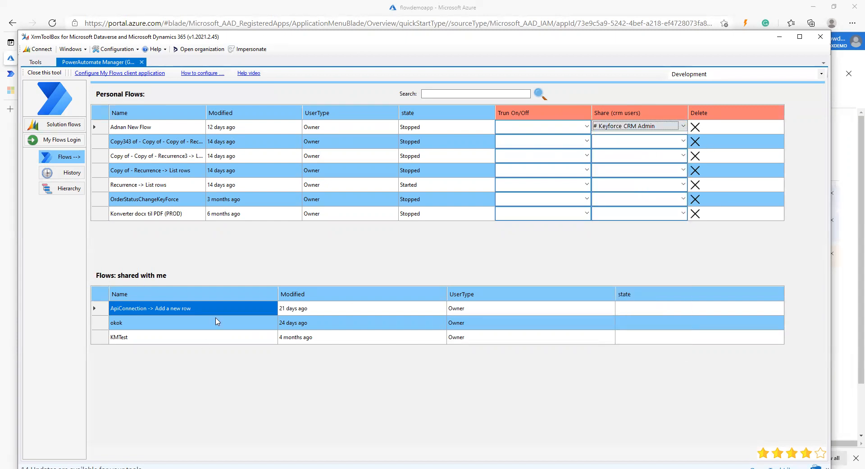
Open the flow history and view the runs of the first personal flow and of Recurrence -> List rows
left_click(54, 174)
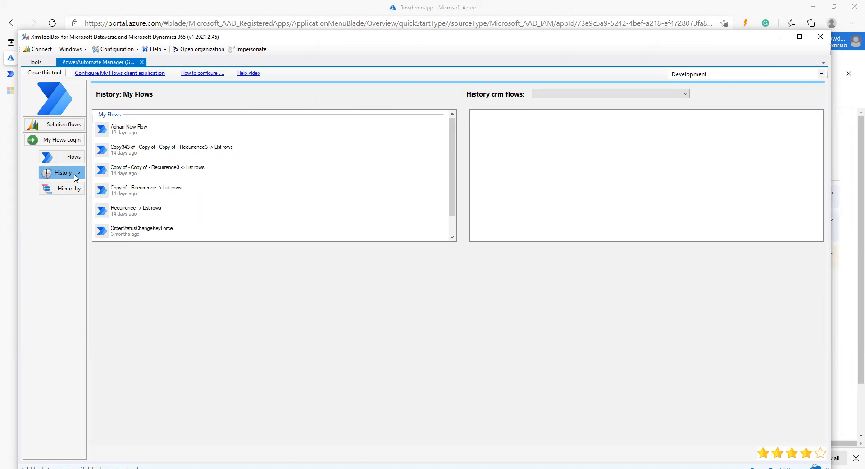
left_click(128, 134)
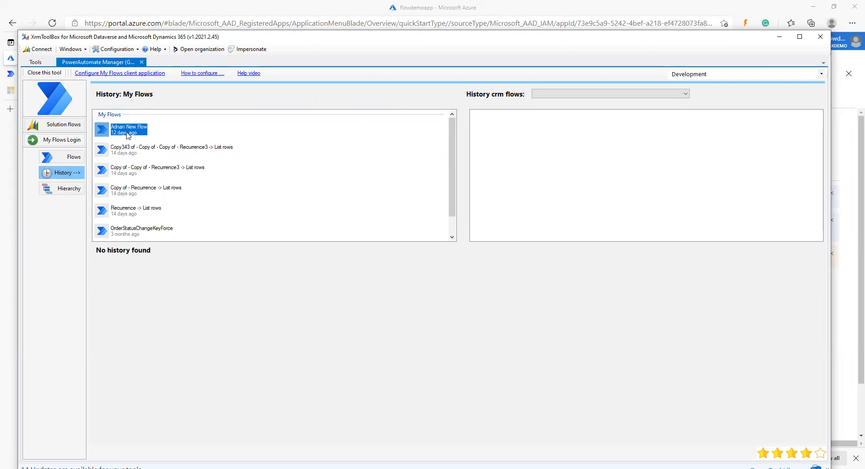
left_click(133, 208)
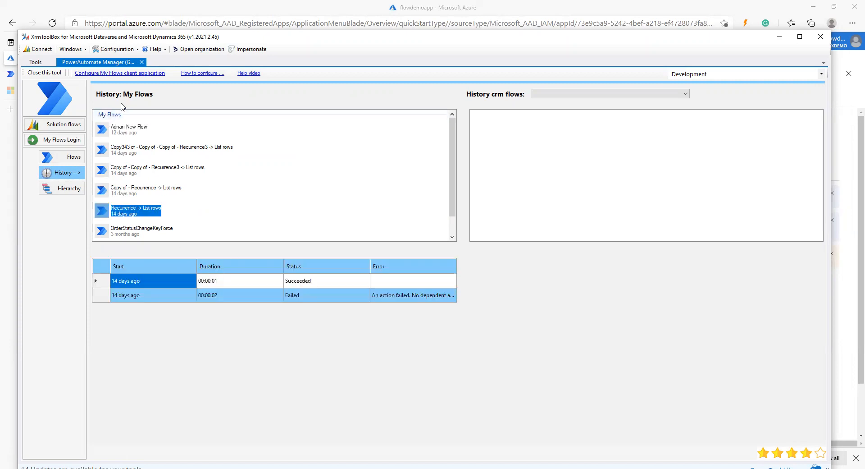
left_click(543, 97)
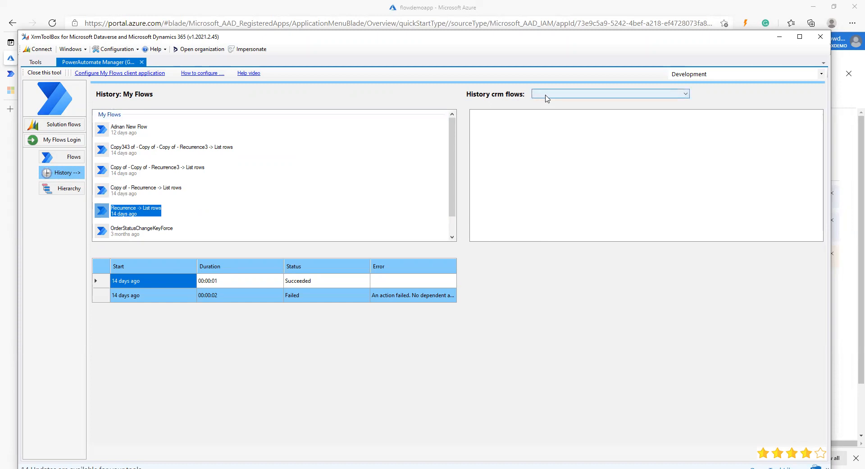
left_click(570, 93)
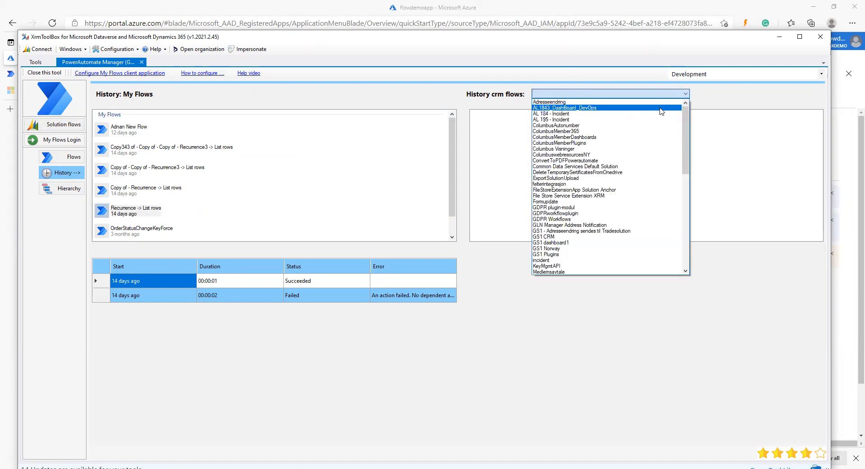
left_click_drag(687, 125, 689, 266)
left_click(589, 236)
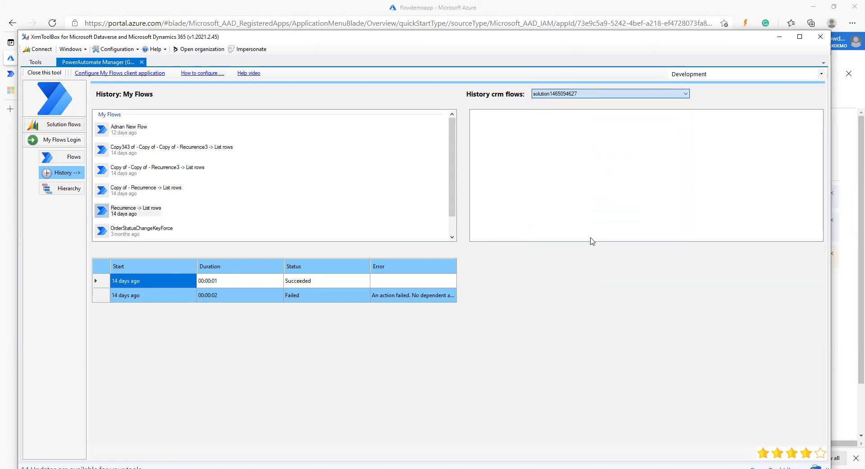
left_click(509, 213)
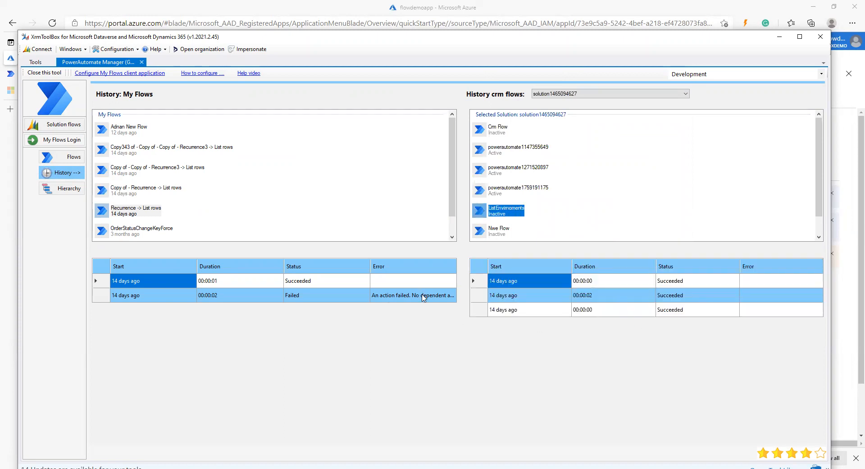
left_click_drag(370, 264, 234, 263)
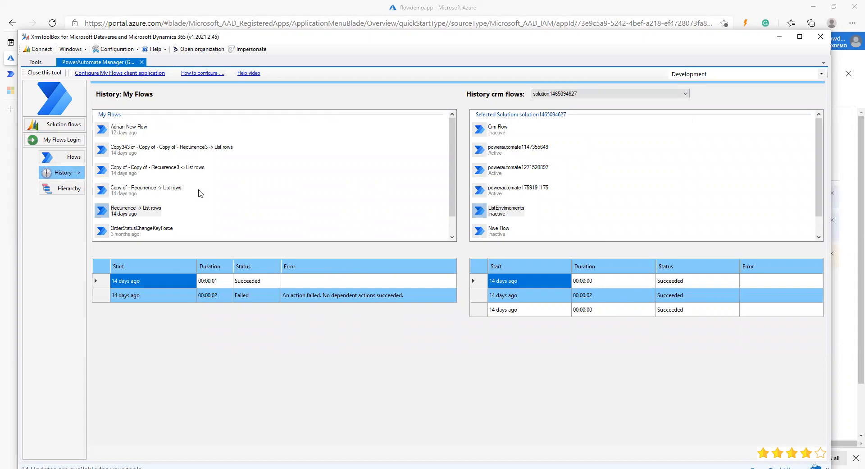
Show the first flow's dependencies in the My Flows hierarchy and try the JSON export for the selected flow and for all flows
left_click(67, 191)
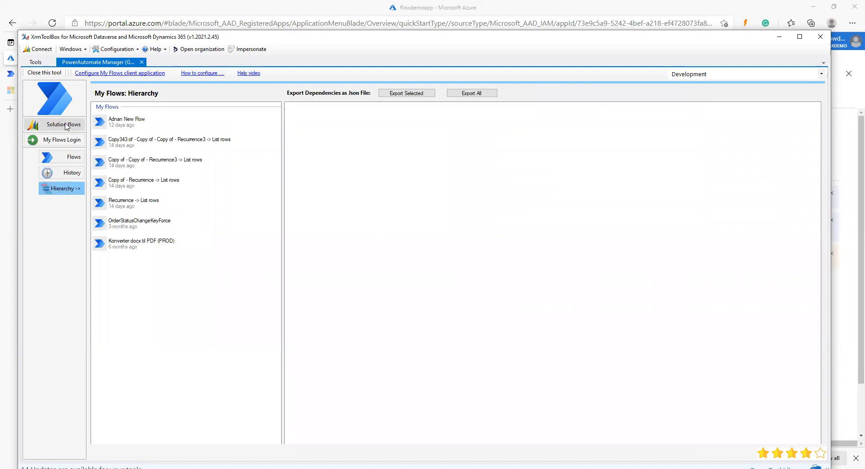
left_click(133, 123)
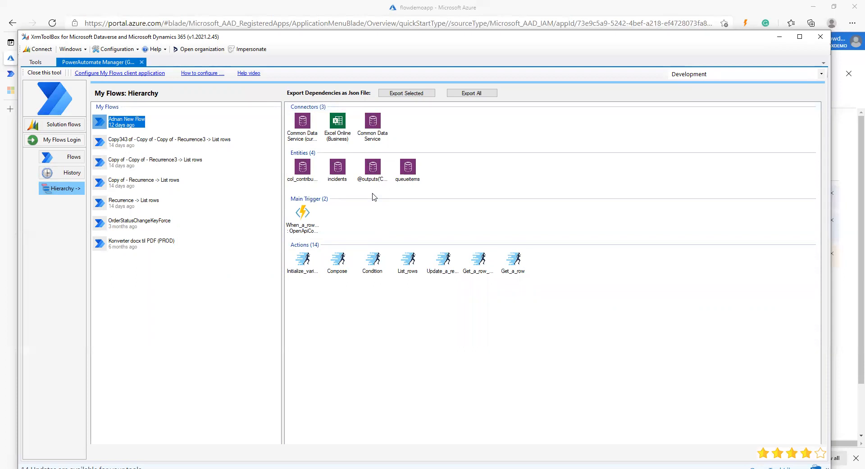
left_click(400, 94)
left_click(450, 330)
left_click(473, 92)
left_click(452, 328)
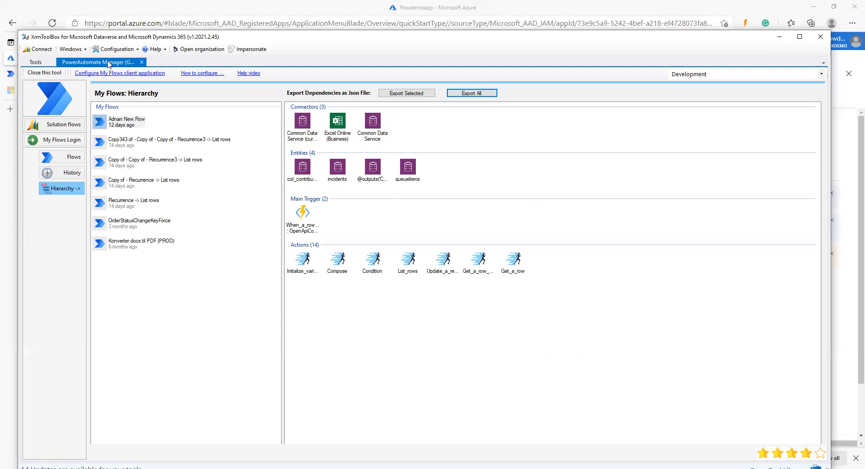
Check the environment choices and the My Flows client application settings again, closing both without changes
left_click(724, 74)
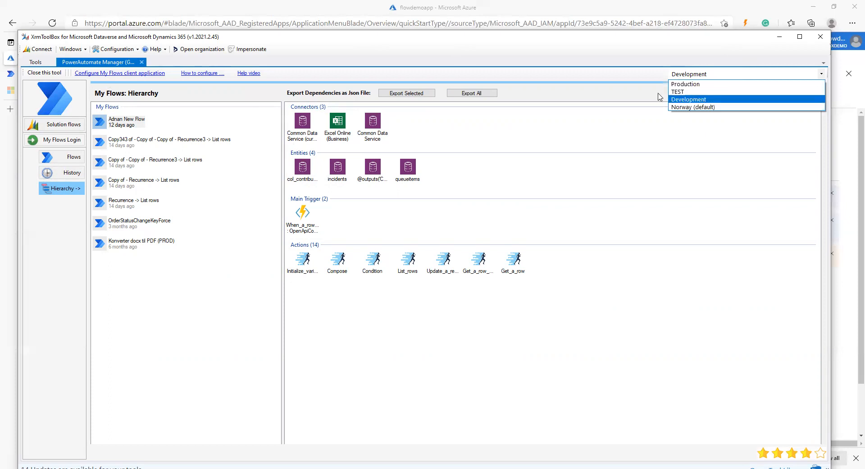
left_click(593, 96)
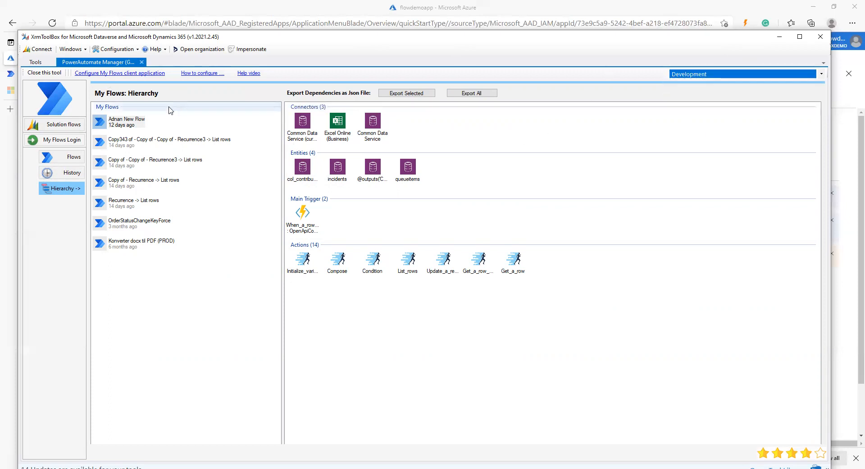
left_click(105, 74)
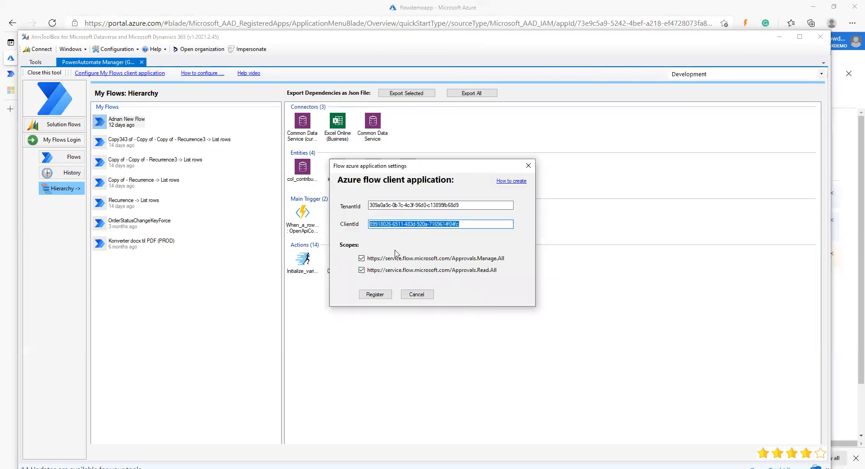
left_click(417, 294)
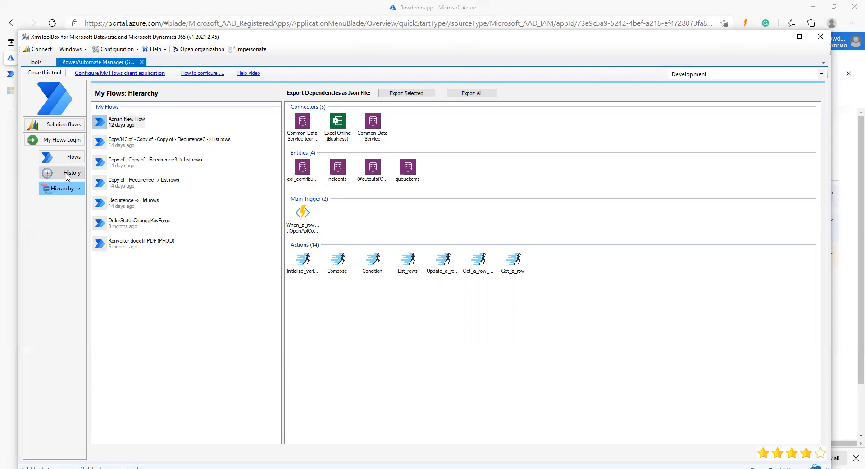